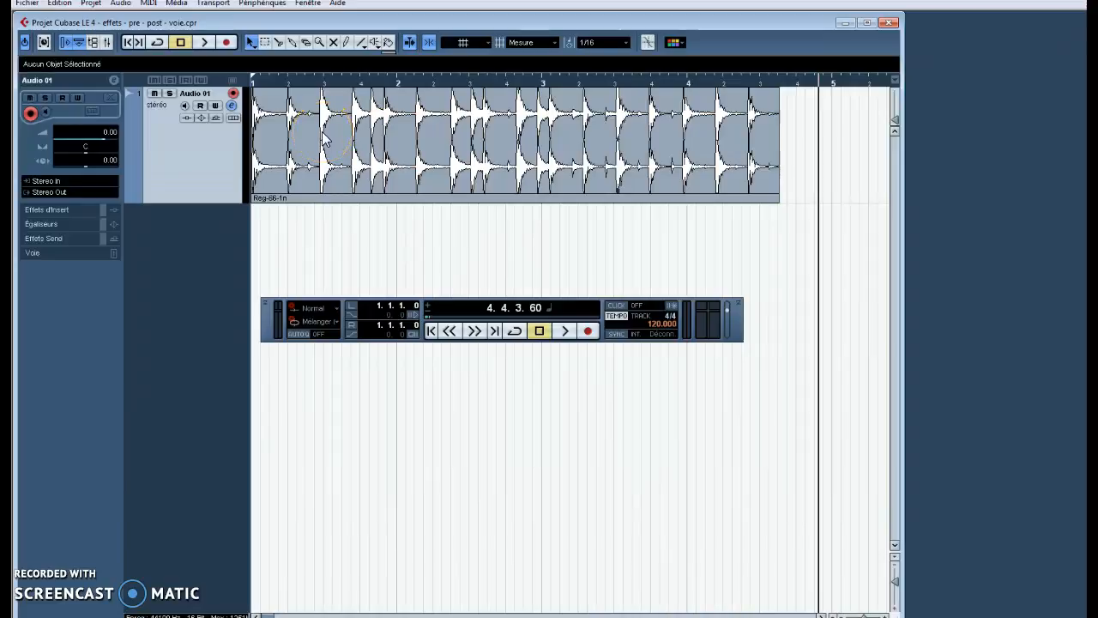
- Open the Audio 01 channel settings and move the transport panel and settings window so they no longer overlap
left_click(232, 105)
left_click(309, 350)
left_click(412, 309)
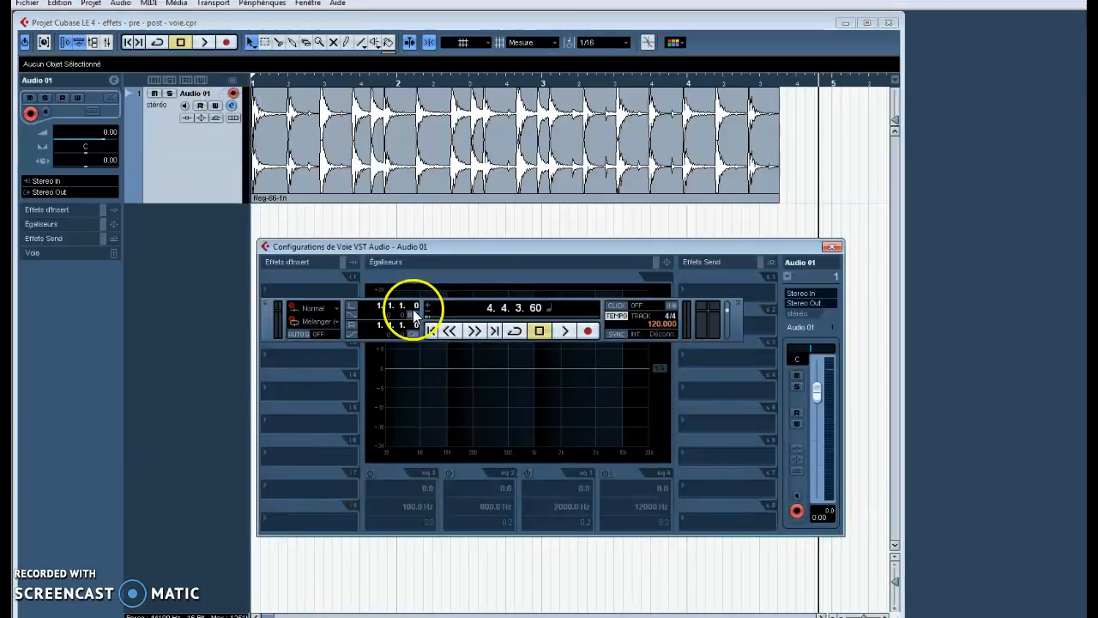
left_click_drag(744, 329, 711, 576)
left_click_drag(679, 240, 616, 225)
- Load Roomworks SE into insert slot 1 of Audio 01 with the Arena preset, then close the plug-in window
left_click(245, 275)
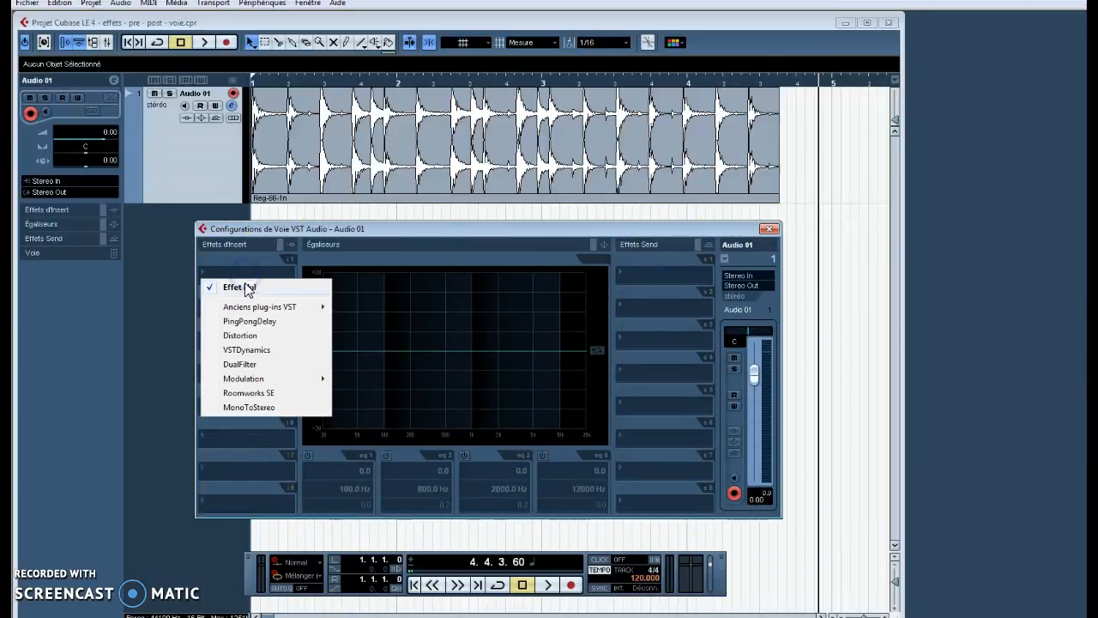
left_click(245, 392)
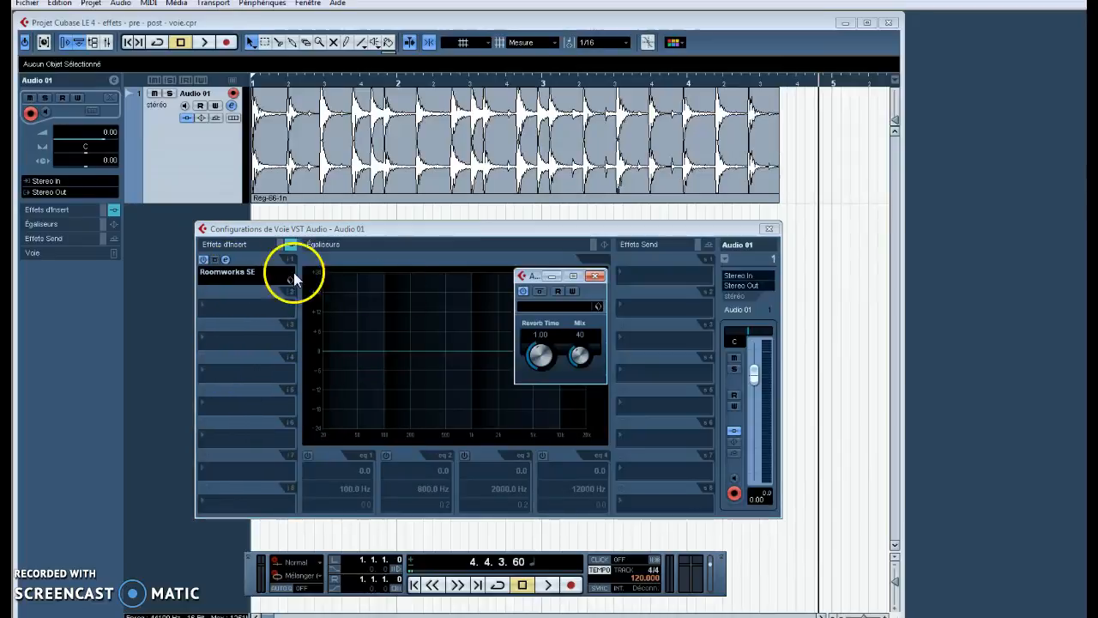
left_click(573, 307)
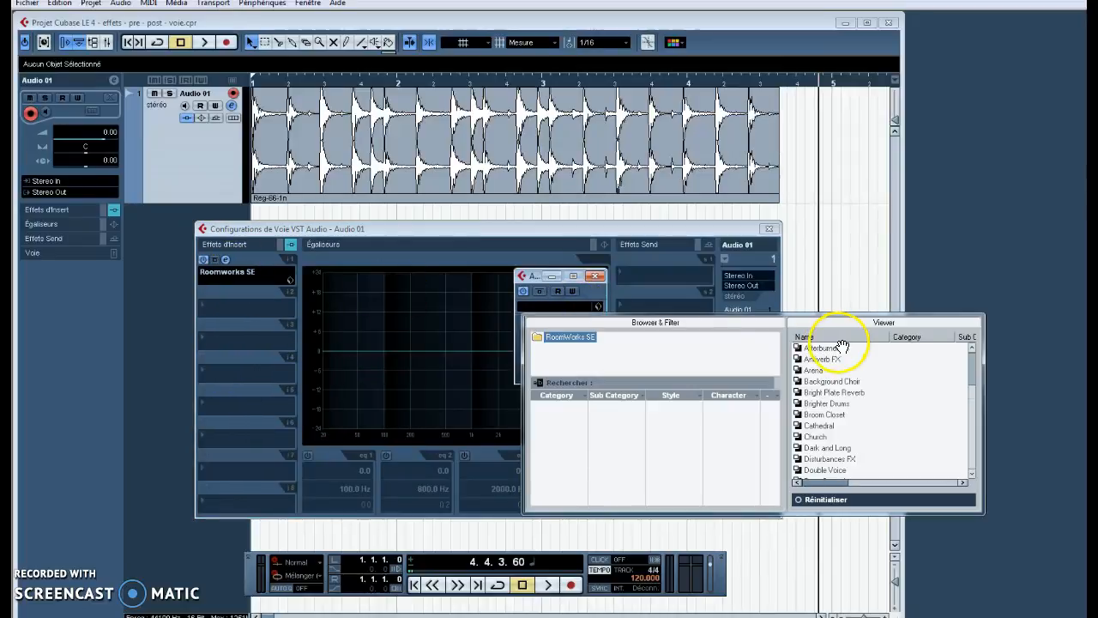
left_click(815, 371)
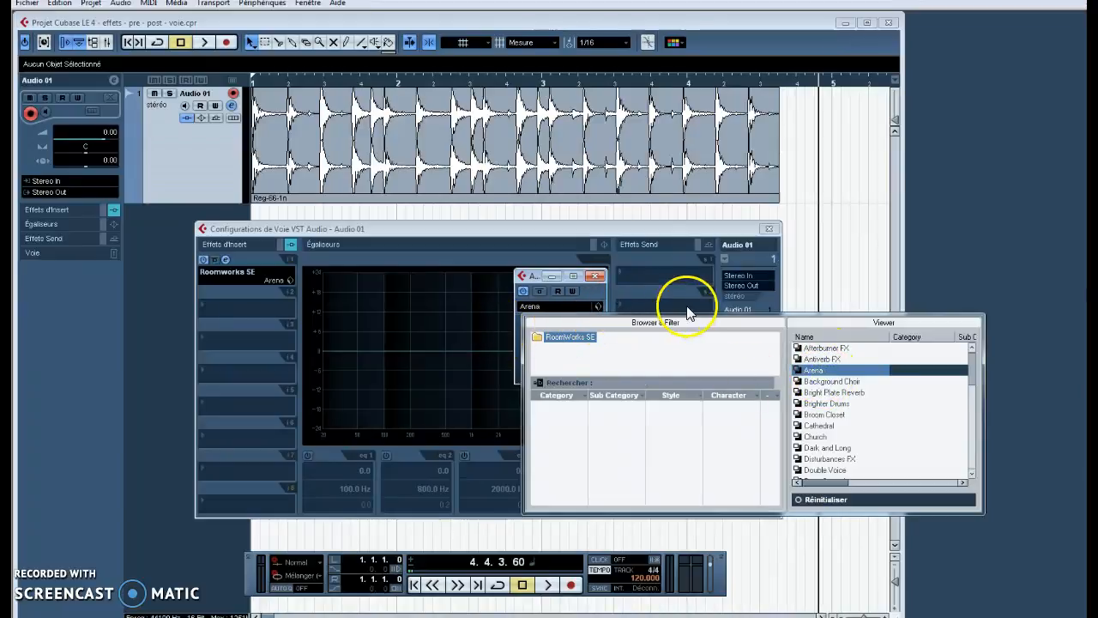
left_click(830, 275)
left_click(233, 106)
left_click(233, 105)
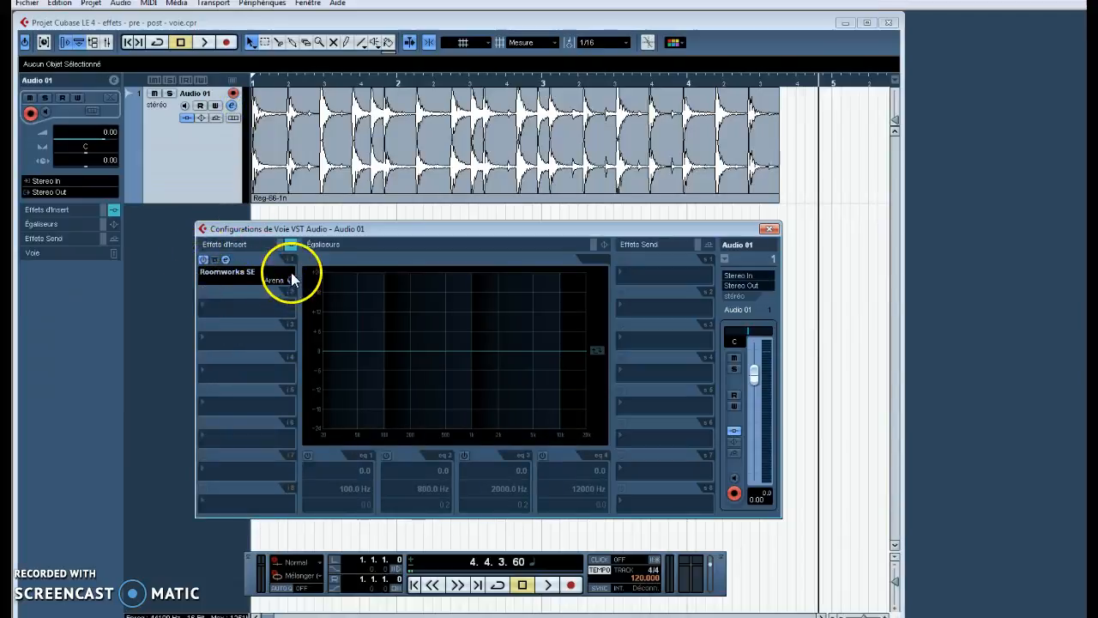
left_click(222, 271)
left_click(193, 63)
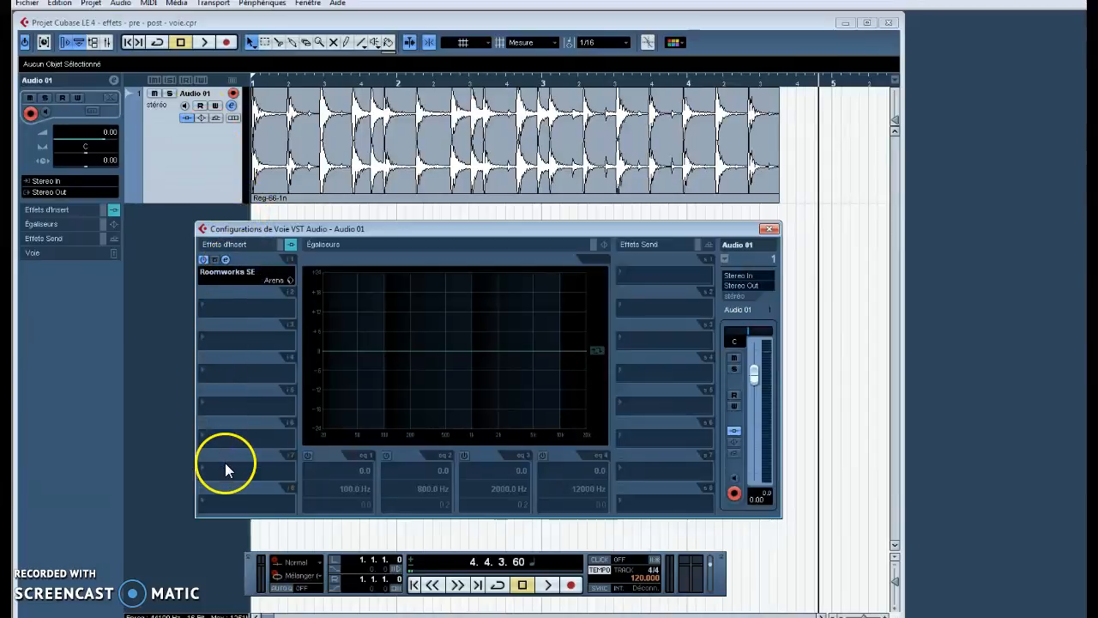
- Load a second Roomworks SE into insert slot 7 of Audio 01 with the Arena preset
left_click_drag(513, 230, 522, 155)
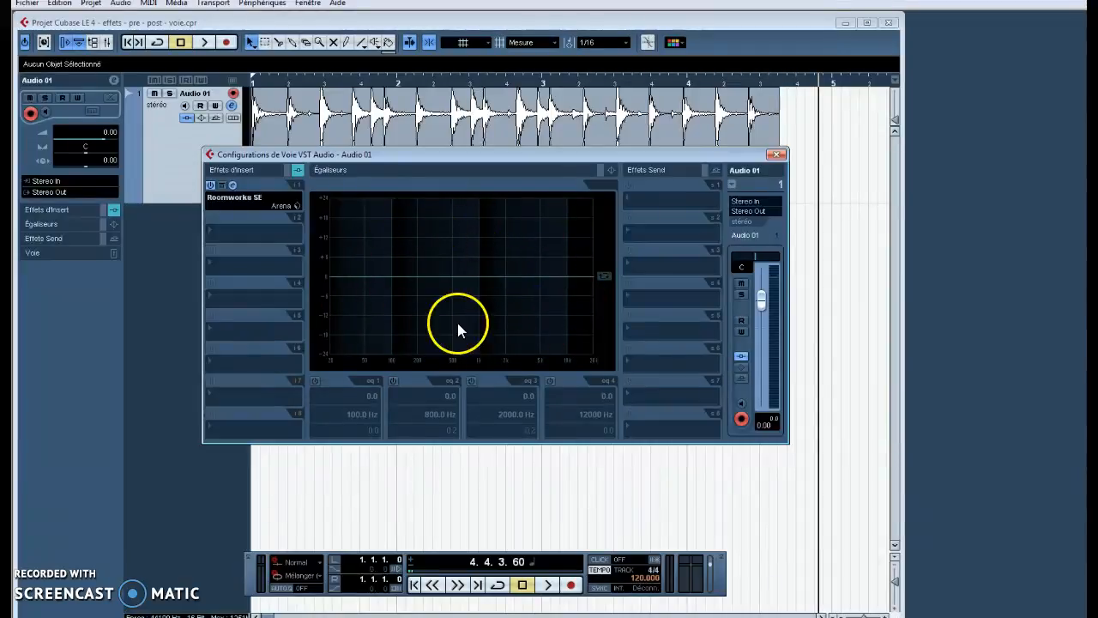
left_click(270, 393)
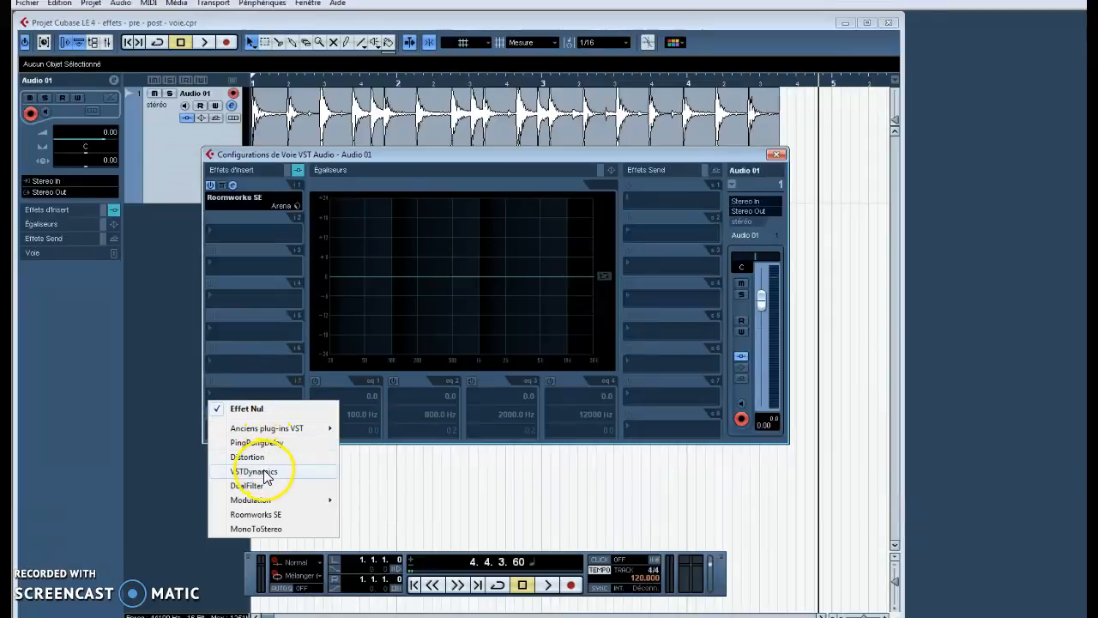
left_click(273, 514)
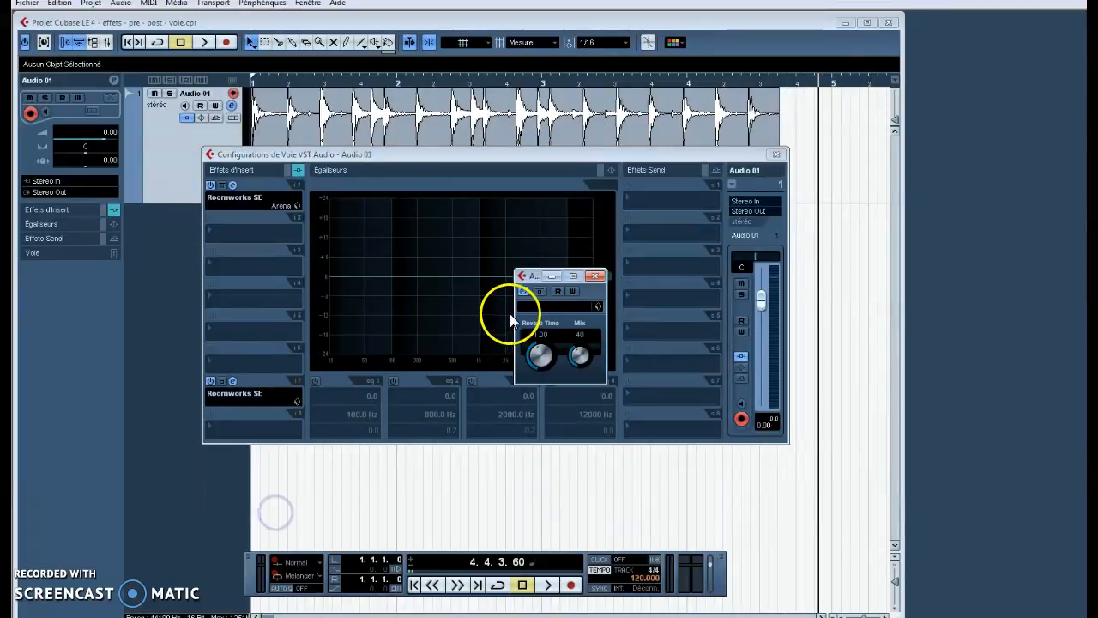
left_click(532, 306)
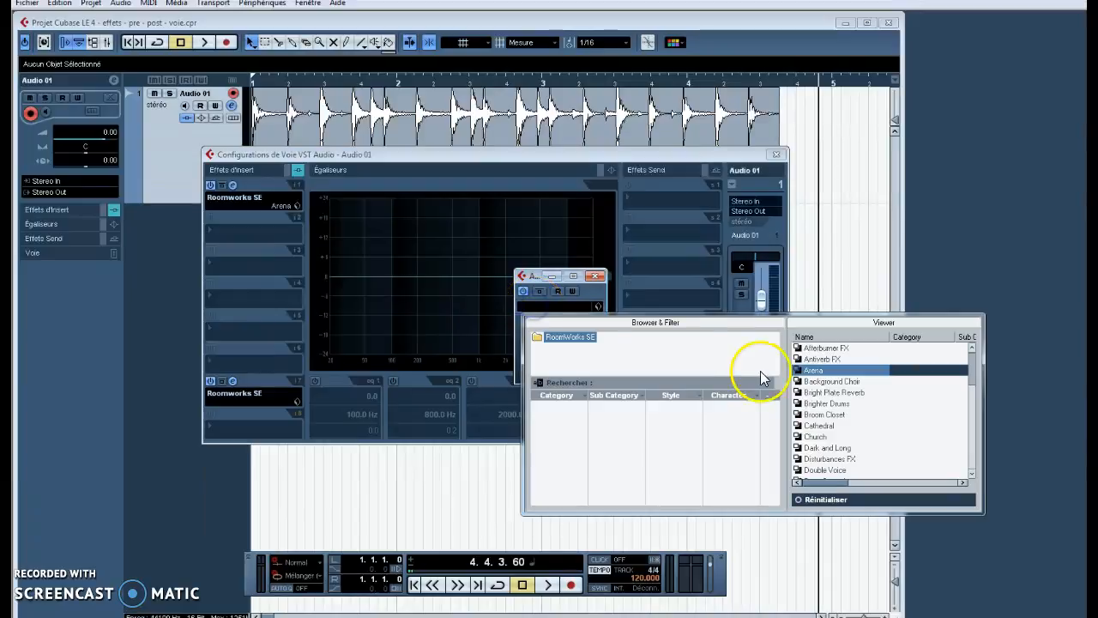
double_click(811, 371)
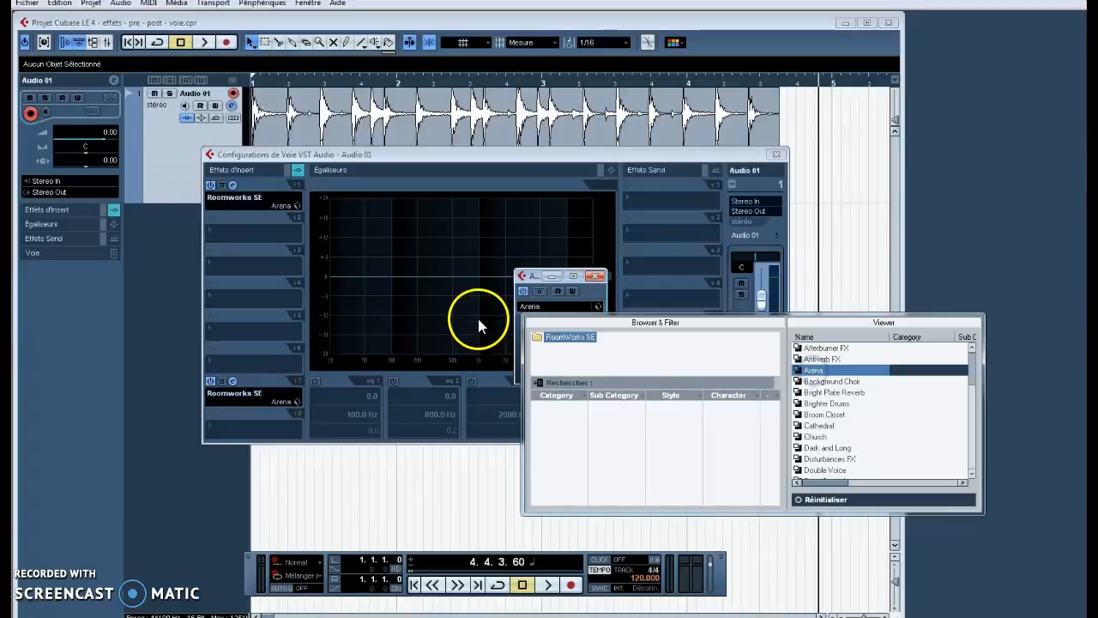
- Cut EQ band 1 to about -18.6 at 405 Hz, then switch the band off
left_click_drag(478, 318, 444, 336)
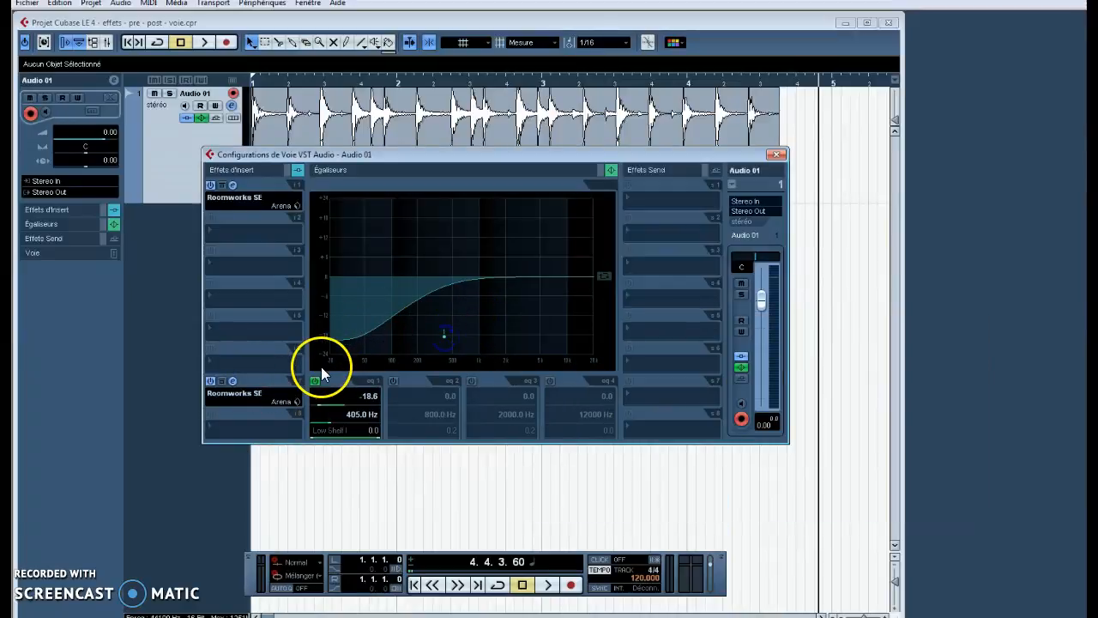
left_click(315, 379)
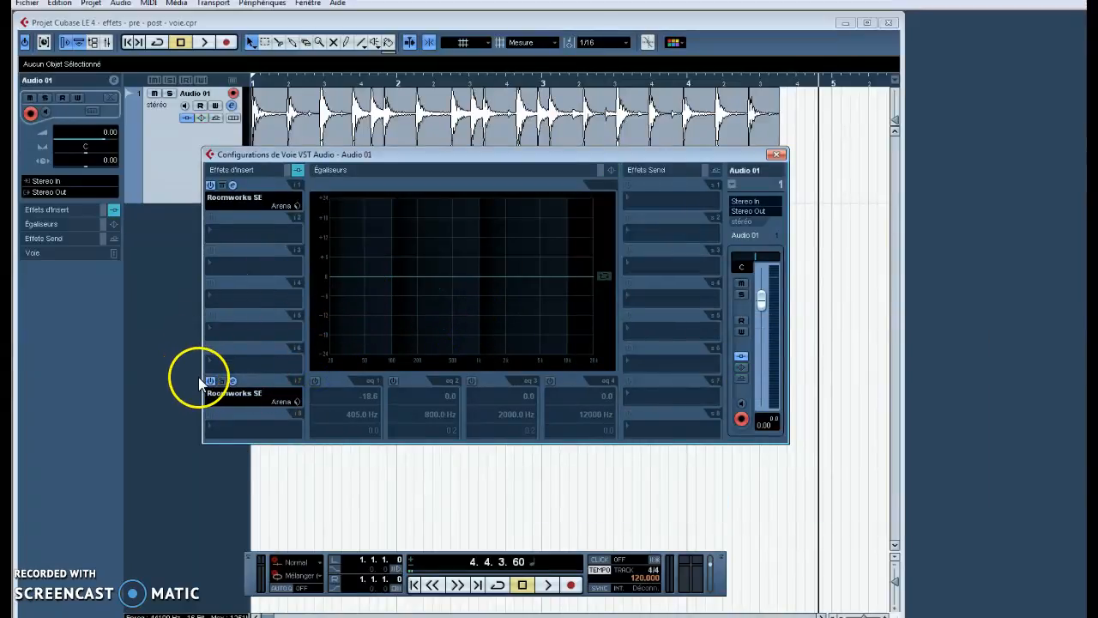
- Deactivate the reverb in insert 1 and re-enable EQ band 1 with a boost of about 15.4 at 74 Hz
left_click(211, 185)
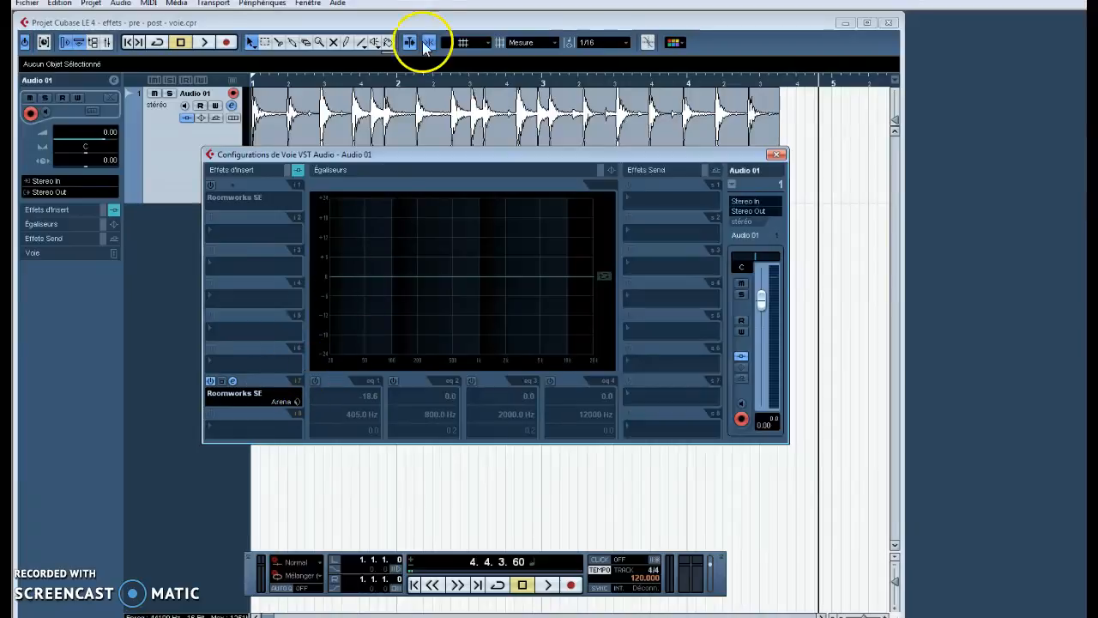
left_click_drag(395, 156, 398, 228)
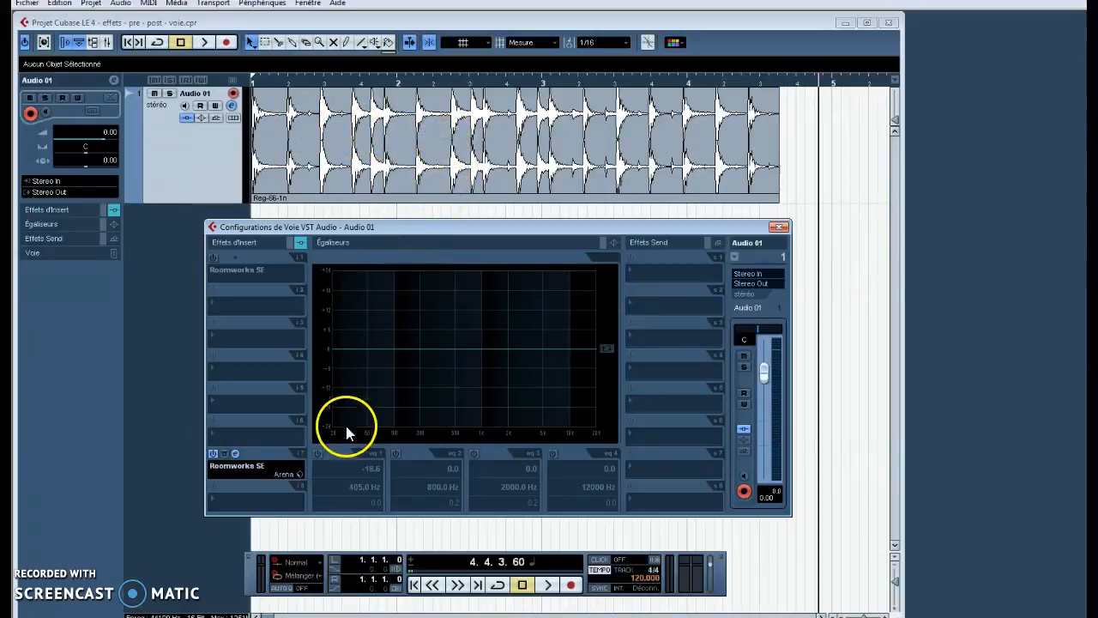
left_click(317, 453)
left_click_drag(448, 408, 386, 297)
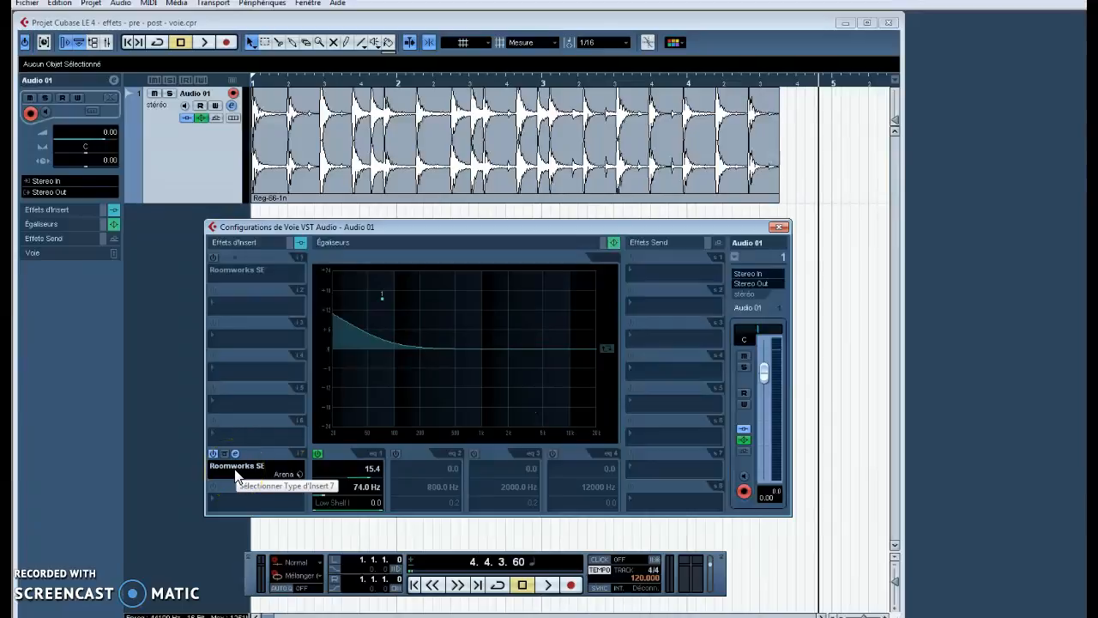
- Swap the active reverb from insert 7 to insert 1 and flatten EQ band 1 to about 0.4 at 58 Hz
left_click(271, 473)
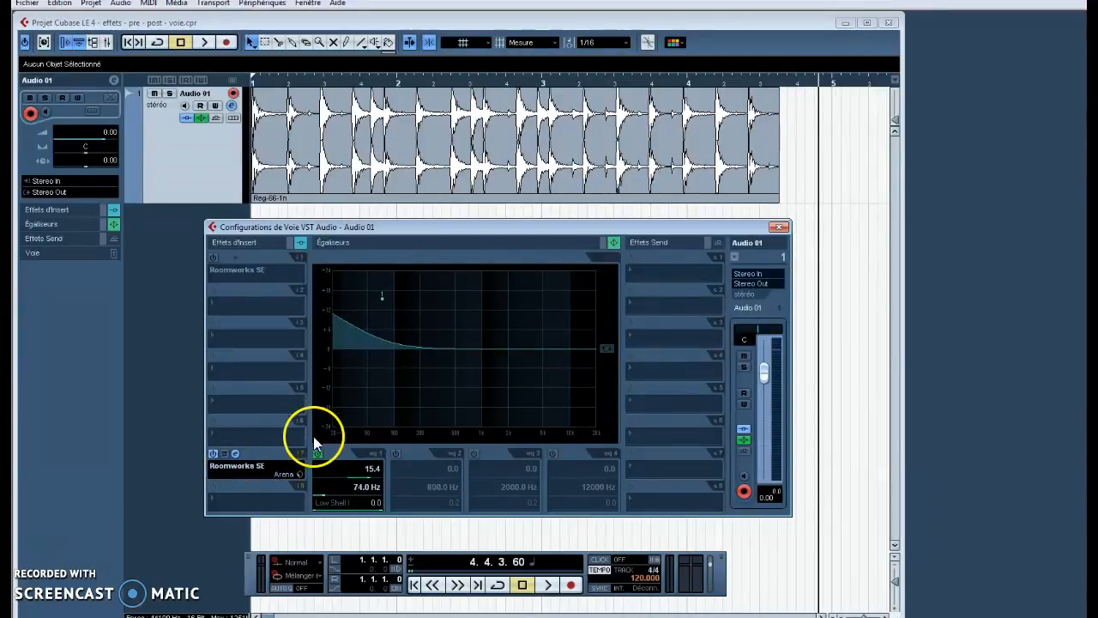
left_click_drag(217, 453, 216, 261)
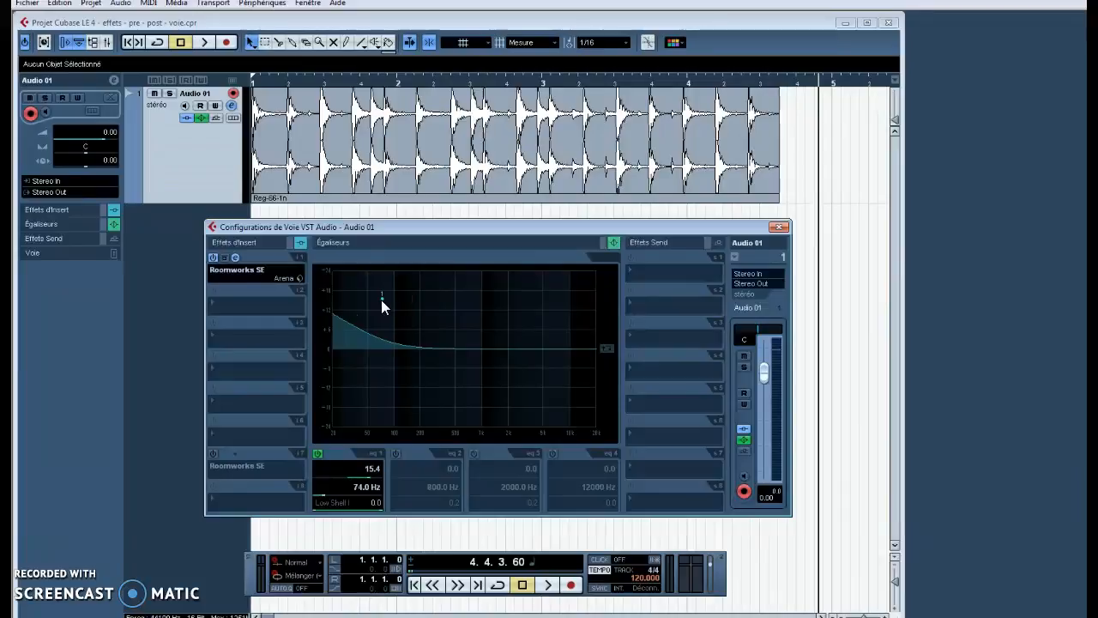
left_click_drag(381, 300, 375, 348)
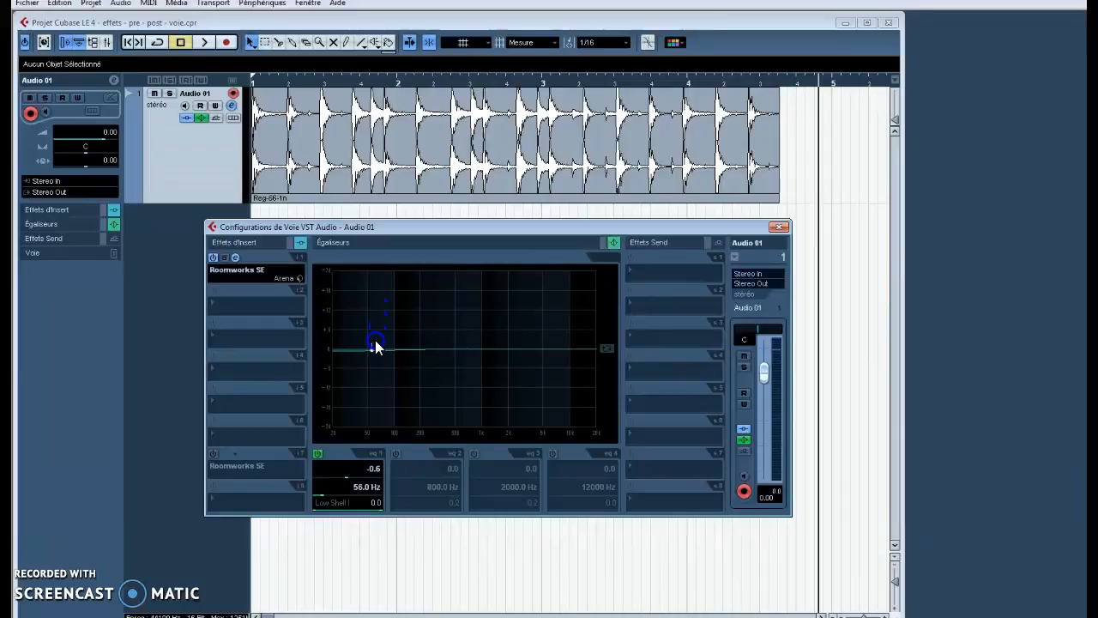
key("F2")
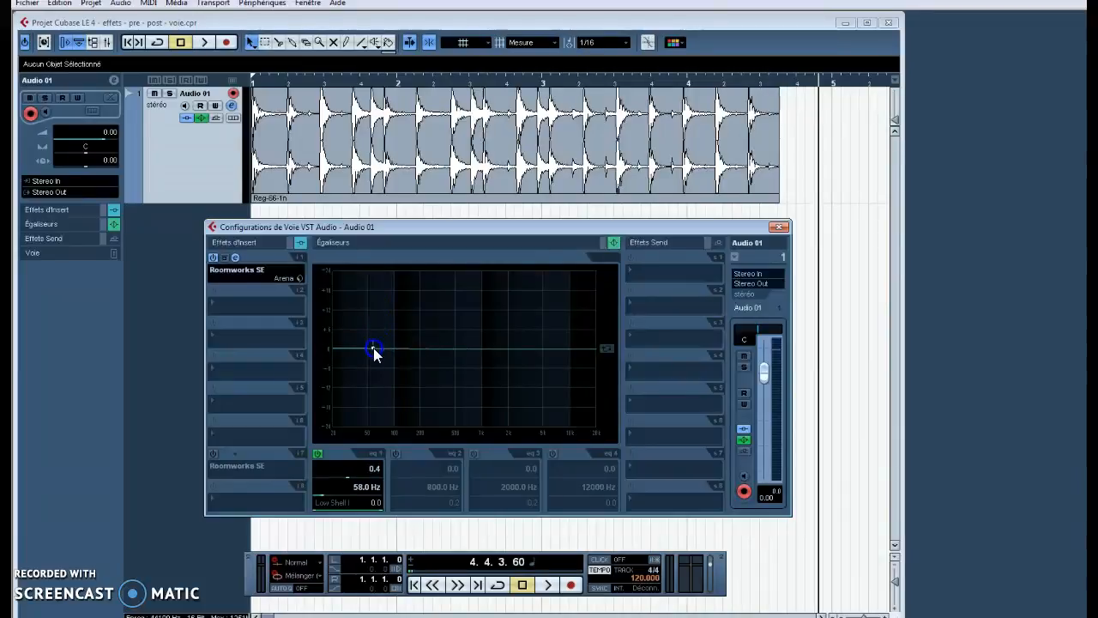
- Enable EQ bands 2, 3 and 4 and raise band 2 to about 3.6 at 398 Hz
left_click(396, 453)
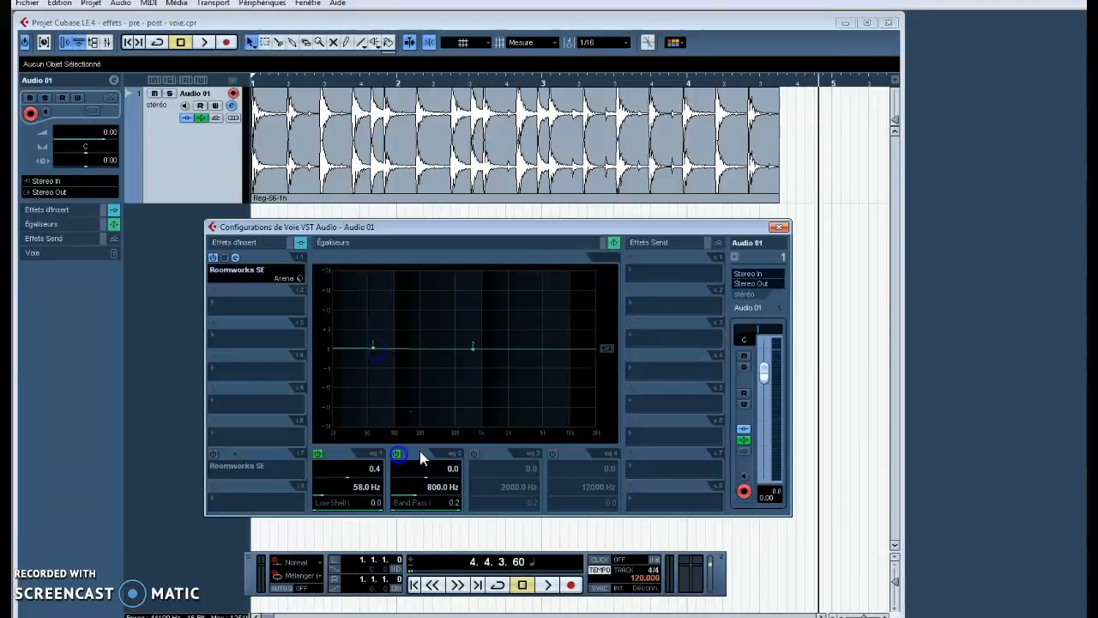
left_click(473, 453)
left_click(553, 453)
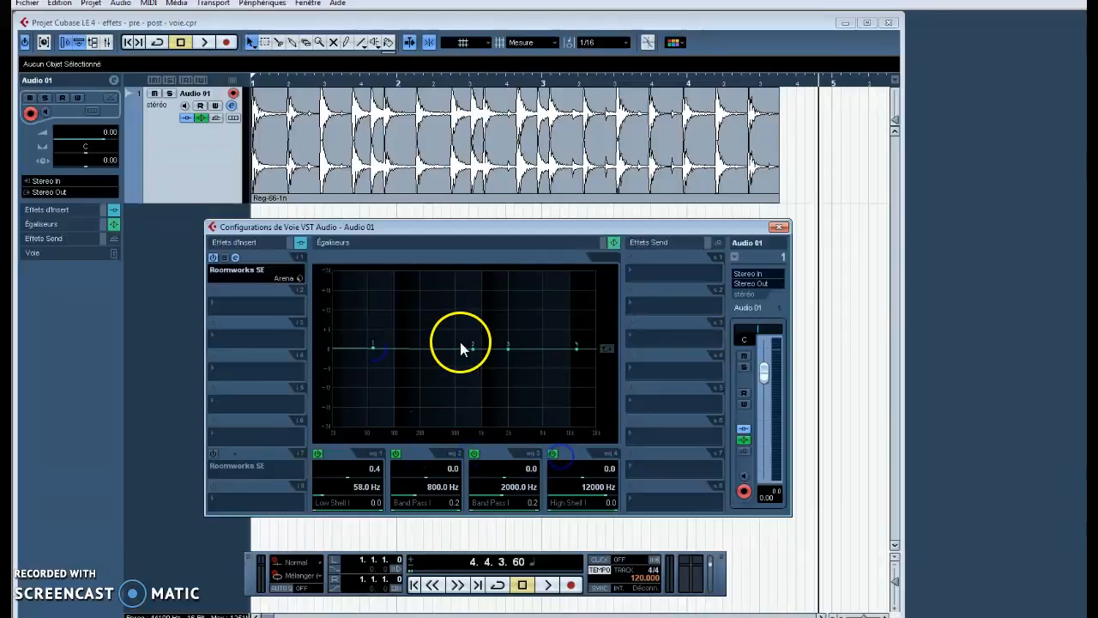
left_click_drag(470, 347, 446, 343)
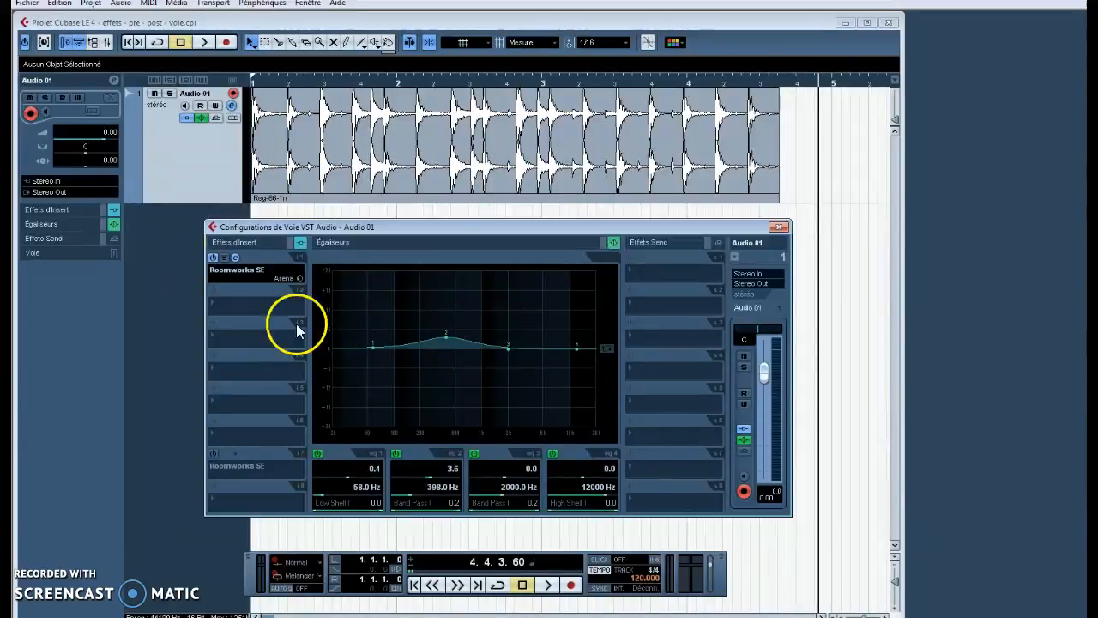
- Deactivate the reverb in insert 1, briefly activate the one in insert 7, and leave both inserts off
left_click(235, 259)
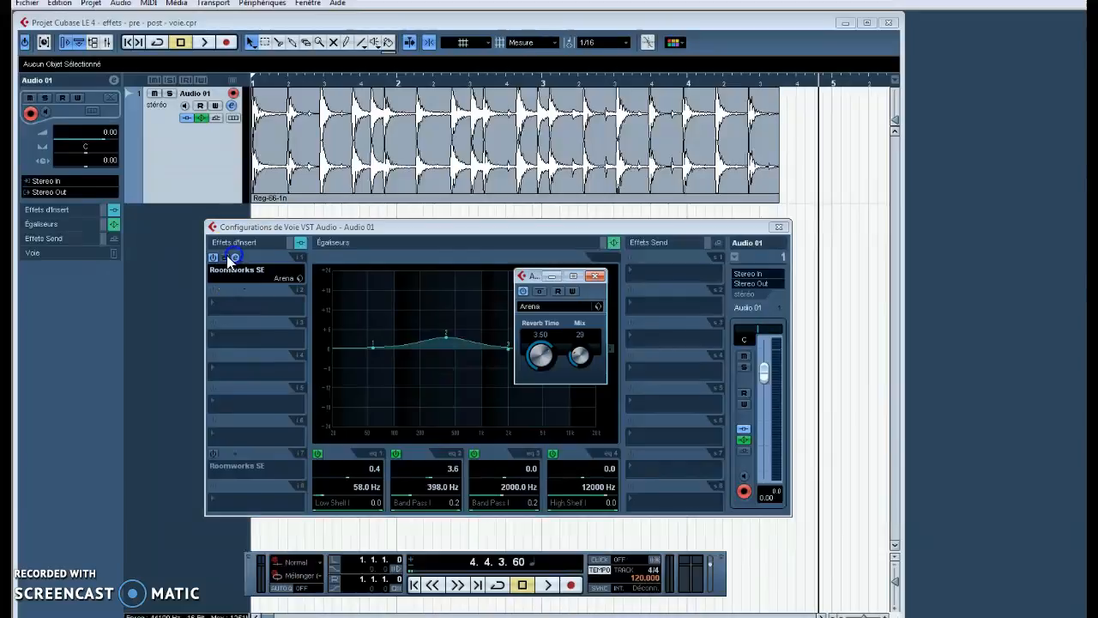
left_click(214, 255)
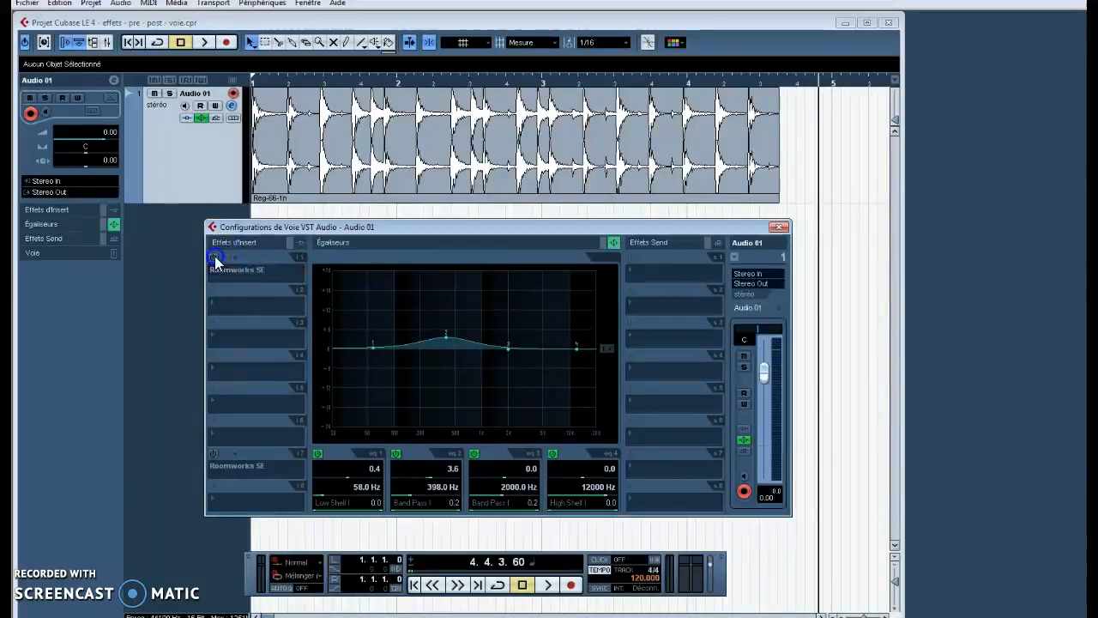
left_click(213, 453)
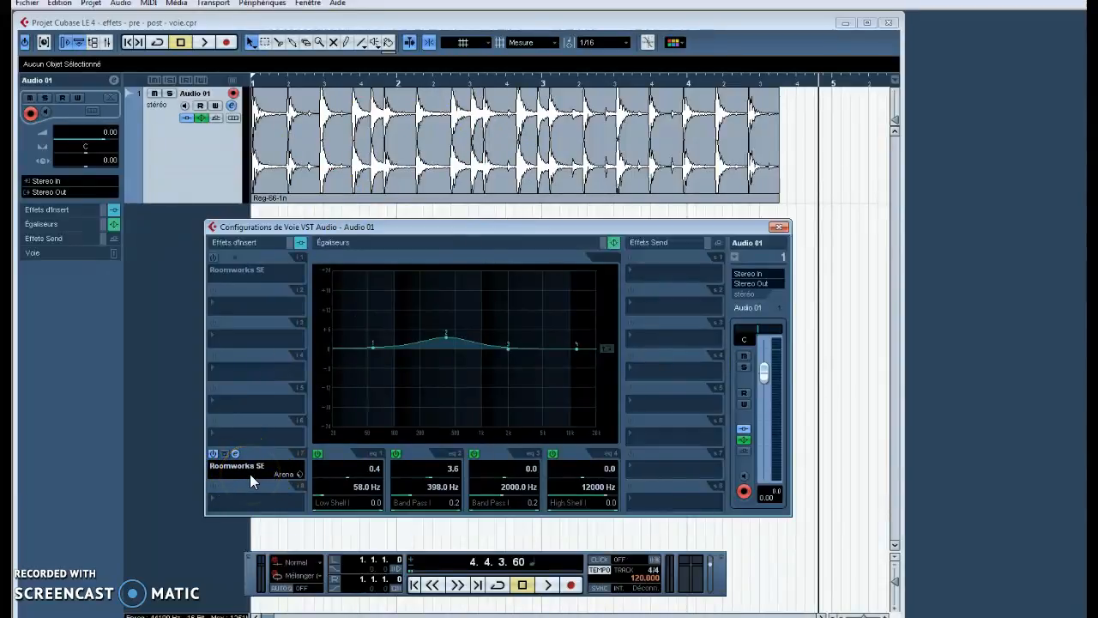
left_click(226, 457)
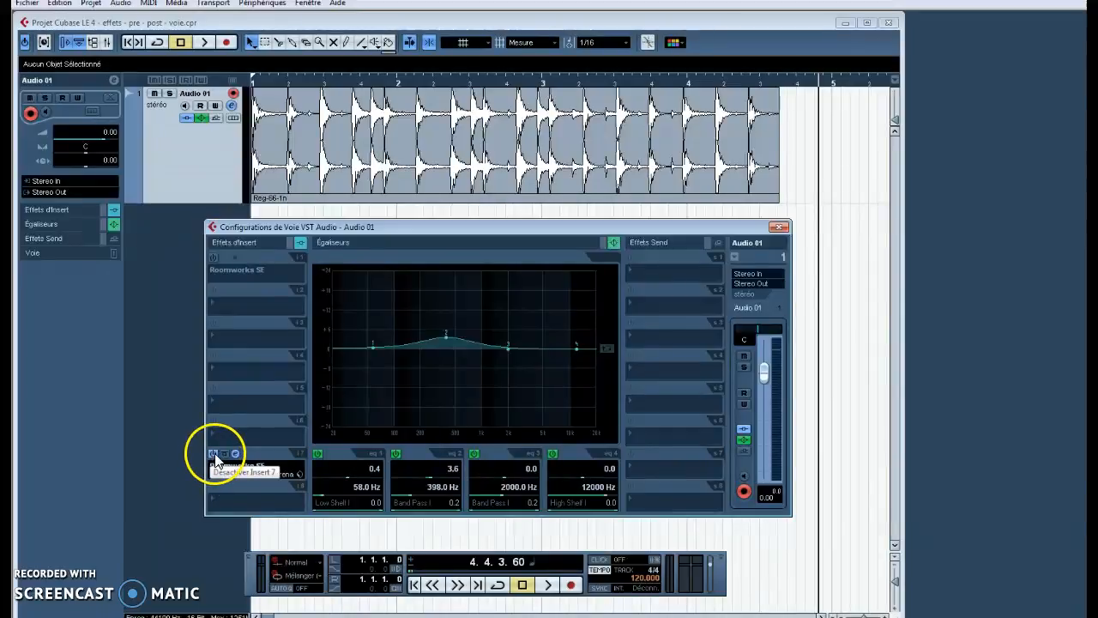
left_click(214, 455)
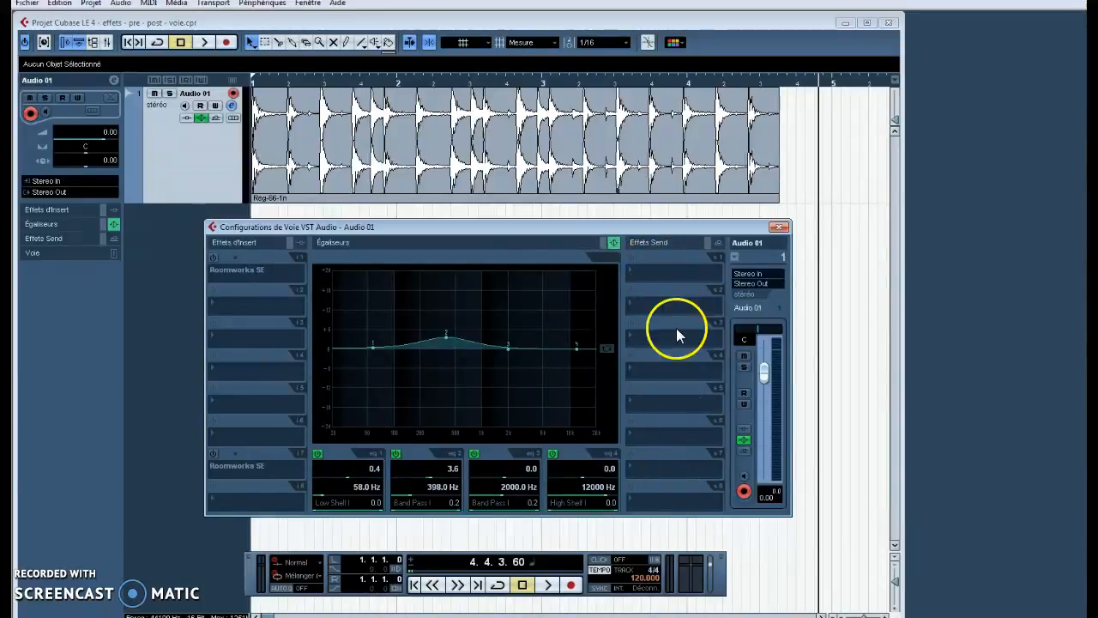
left_click(677, 459)
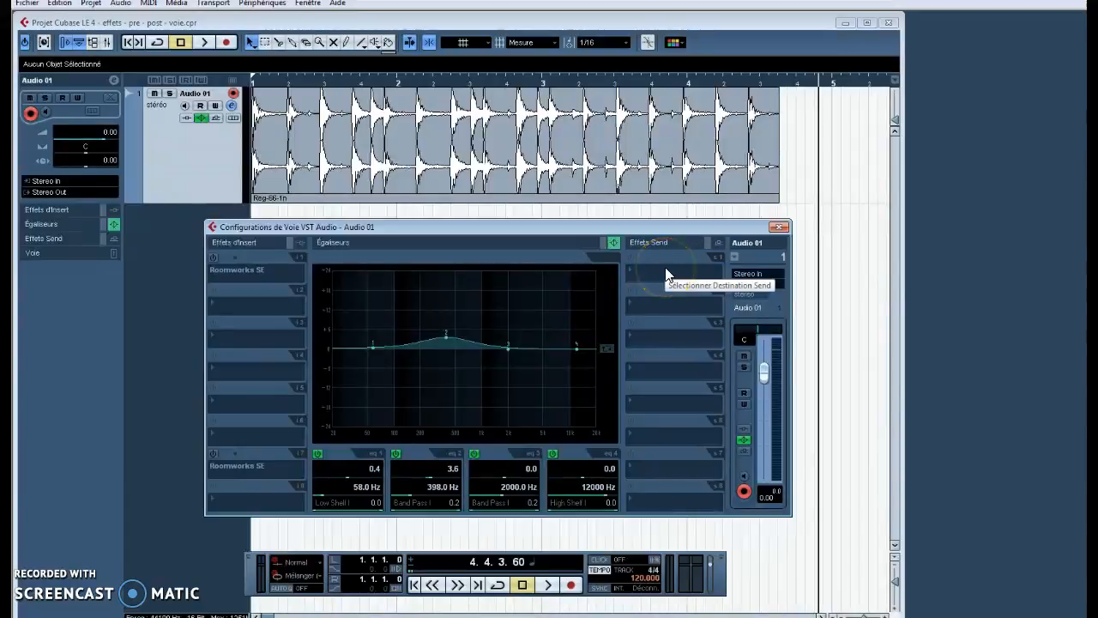
- Add a new stereo audio track below Audio 01
left_click_drag(510, 227, 503, 372)
right_click(227, 241)
left_click(277, 247)
left_click(573, 336)
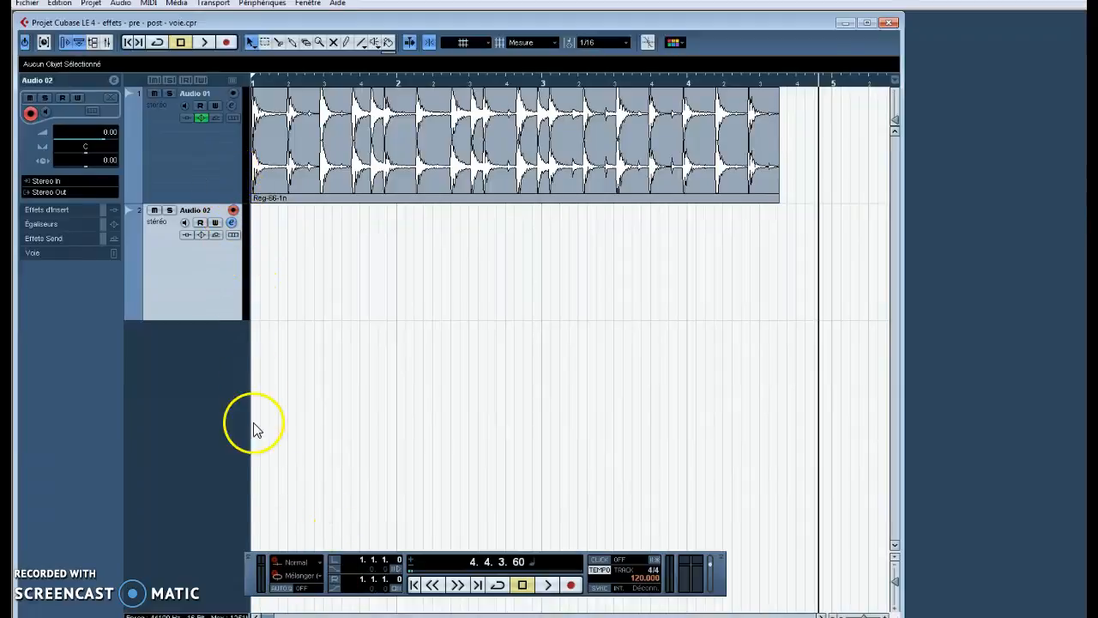
- Reopen the Audio 01 channel settings and bring its send effect slots fully into view to examine them
left_click(232, 105)
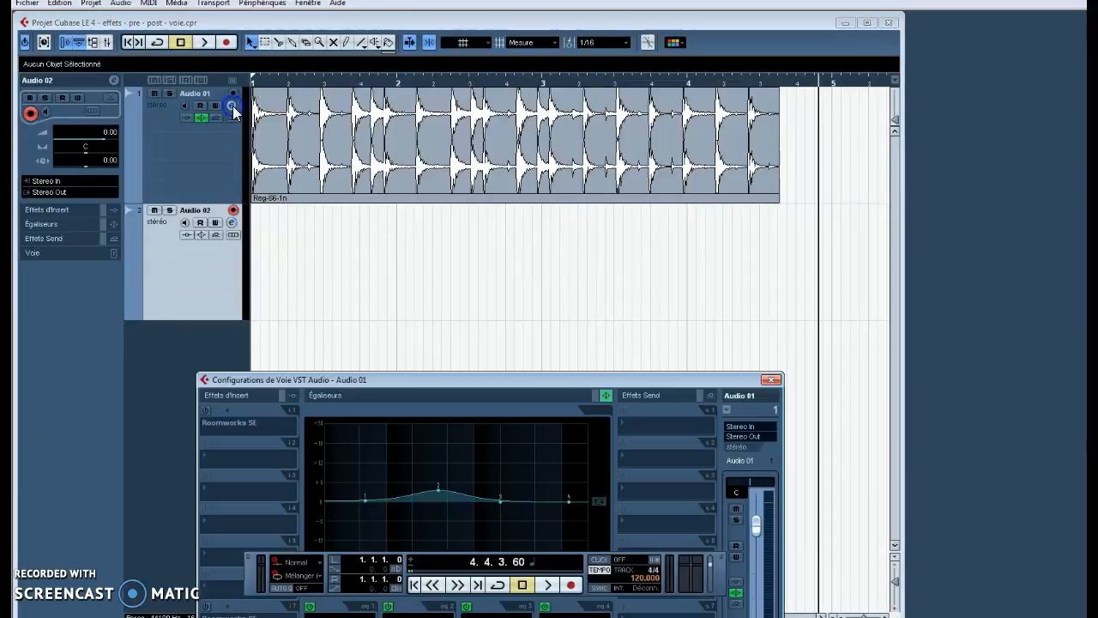
left_click_drag(473, 379, 555, 128)
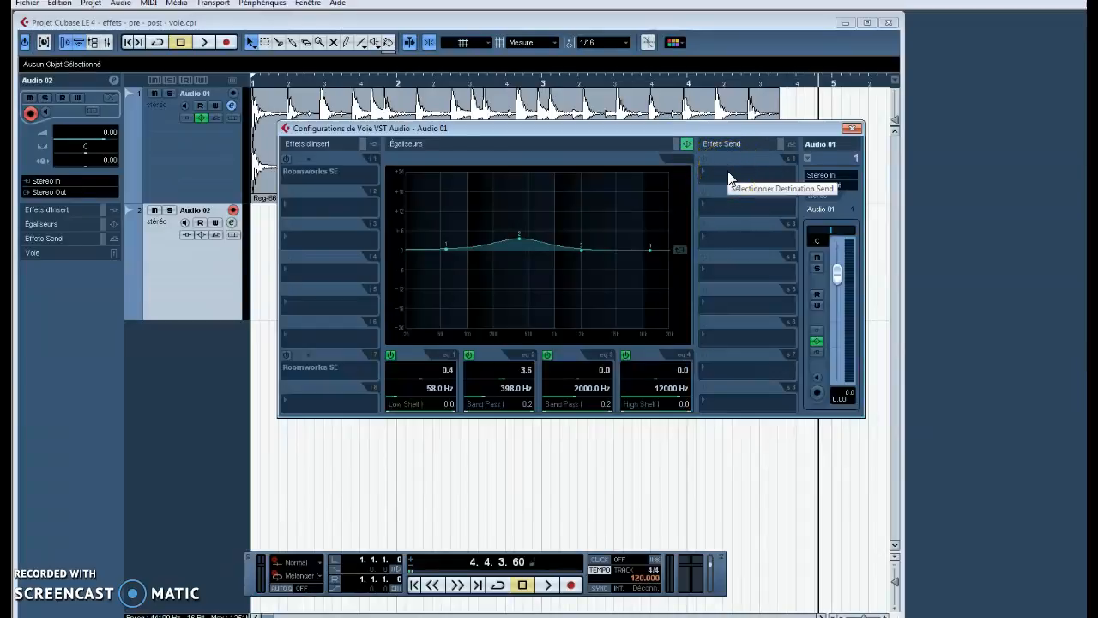
- Add a stereo FX channel track with the Roomworks SE effect below Audio 02
left_click(181, 363)
right_click(181, 364)
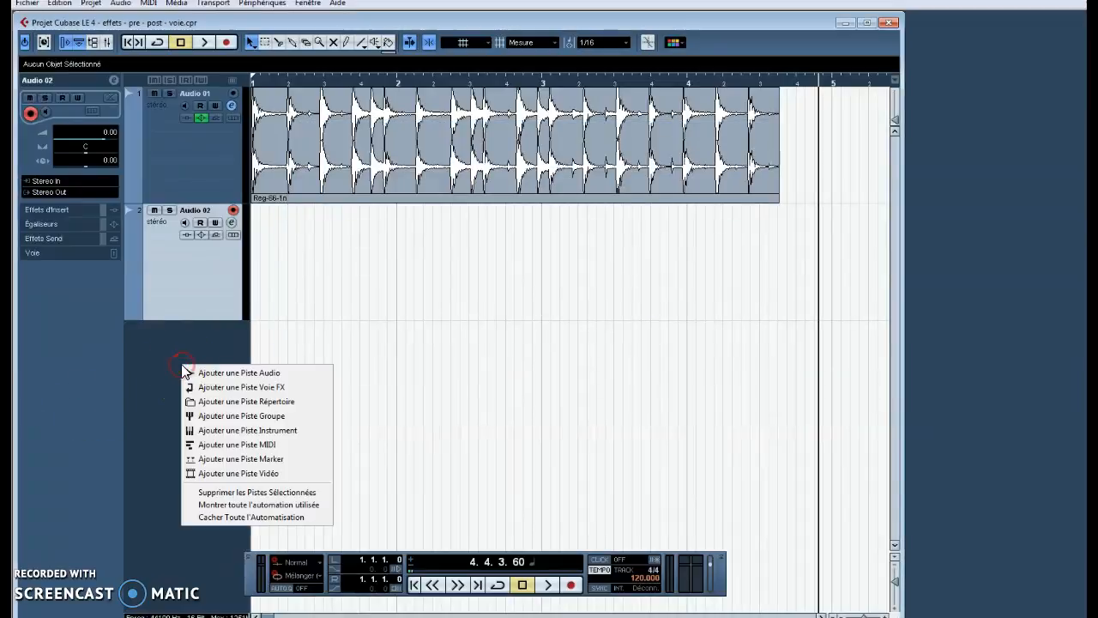
left_click(225, 387)
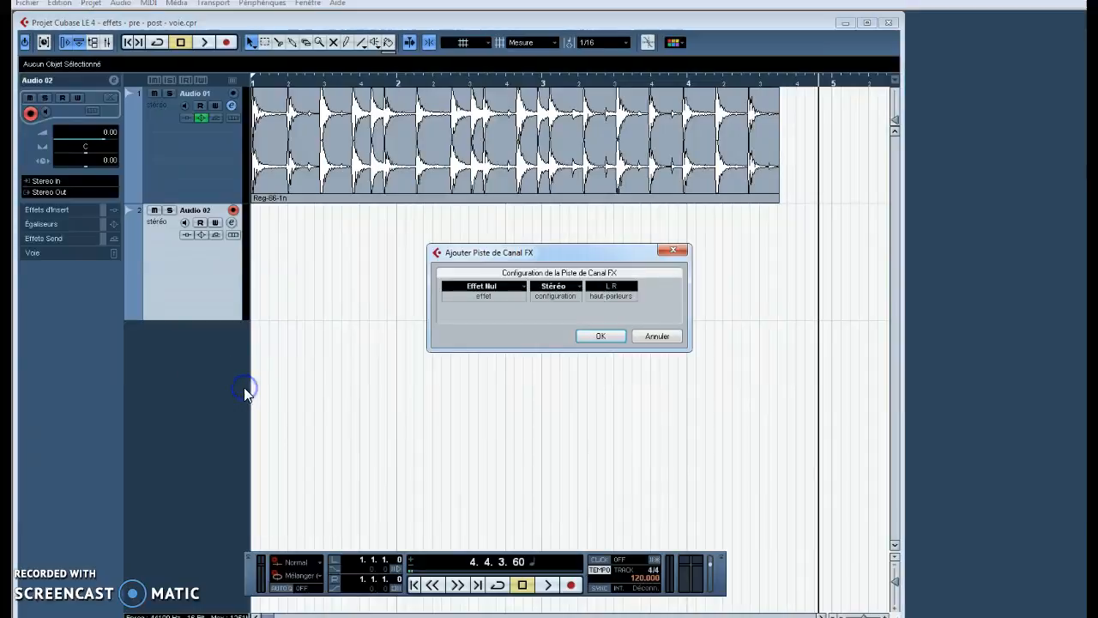
left_click(513, 287)
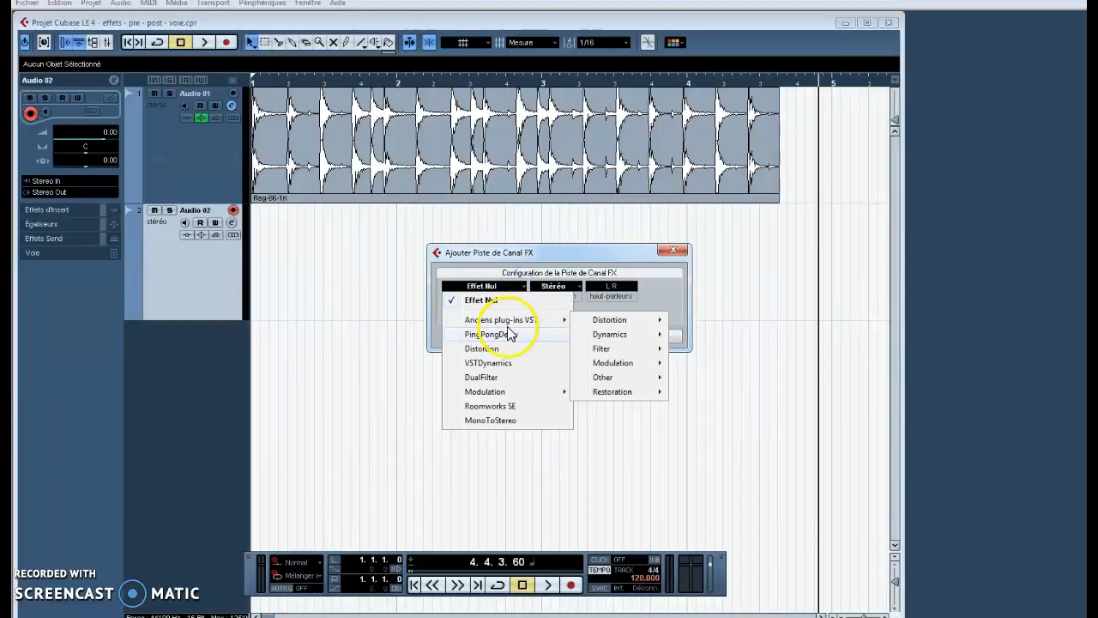
left_click(500, 405)
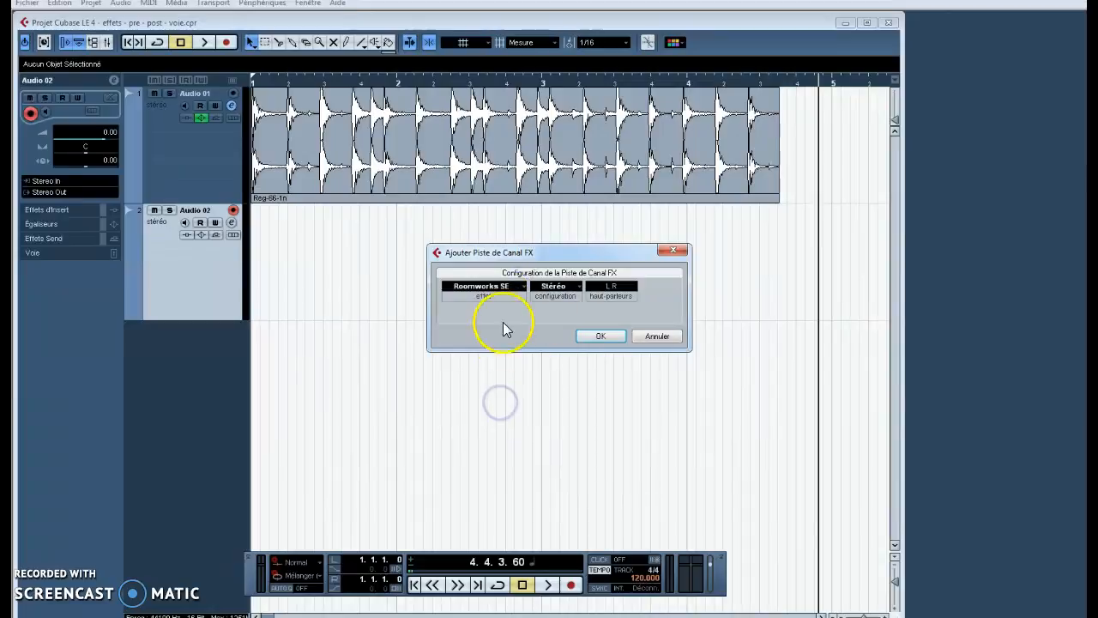
left_click(519, 287)
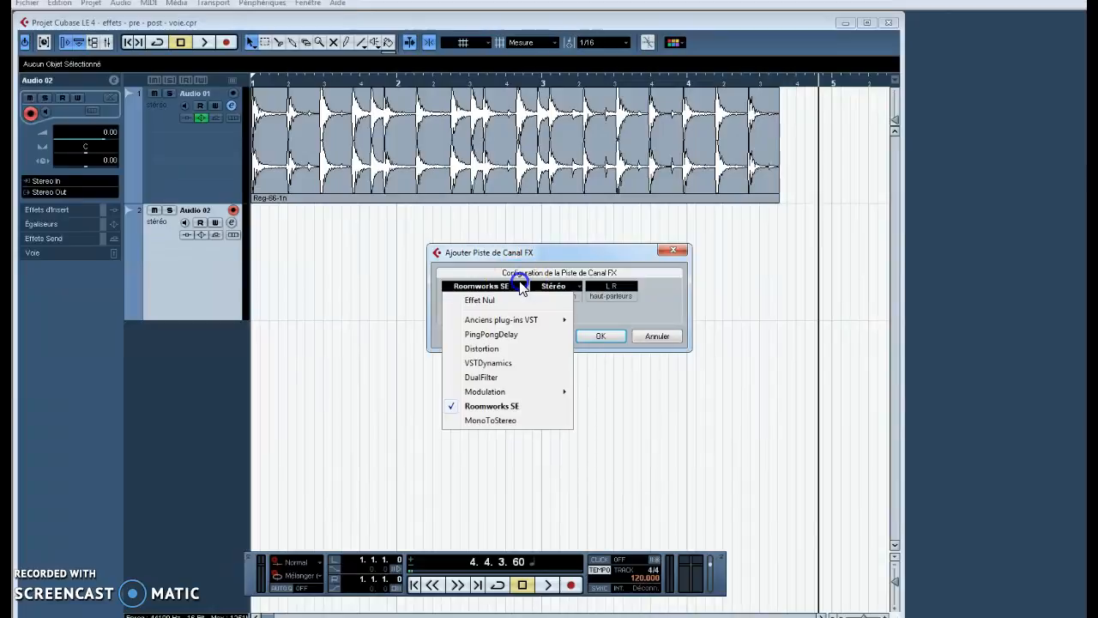
left_click(490, 407)
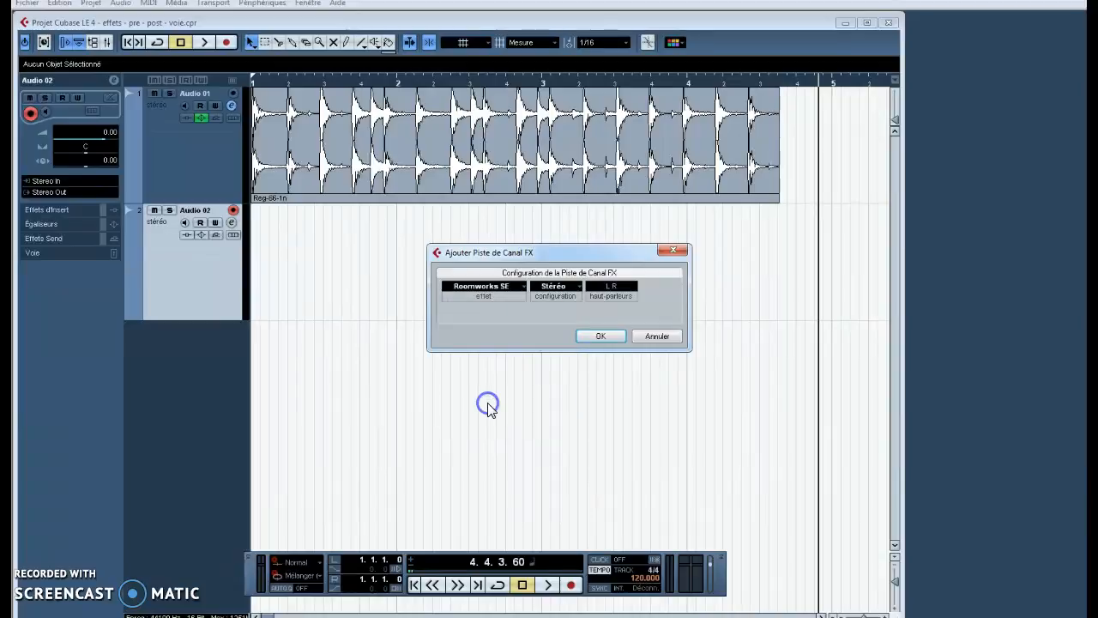
left_click(523, 283)
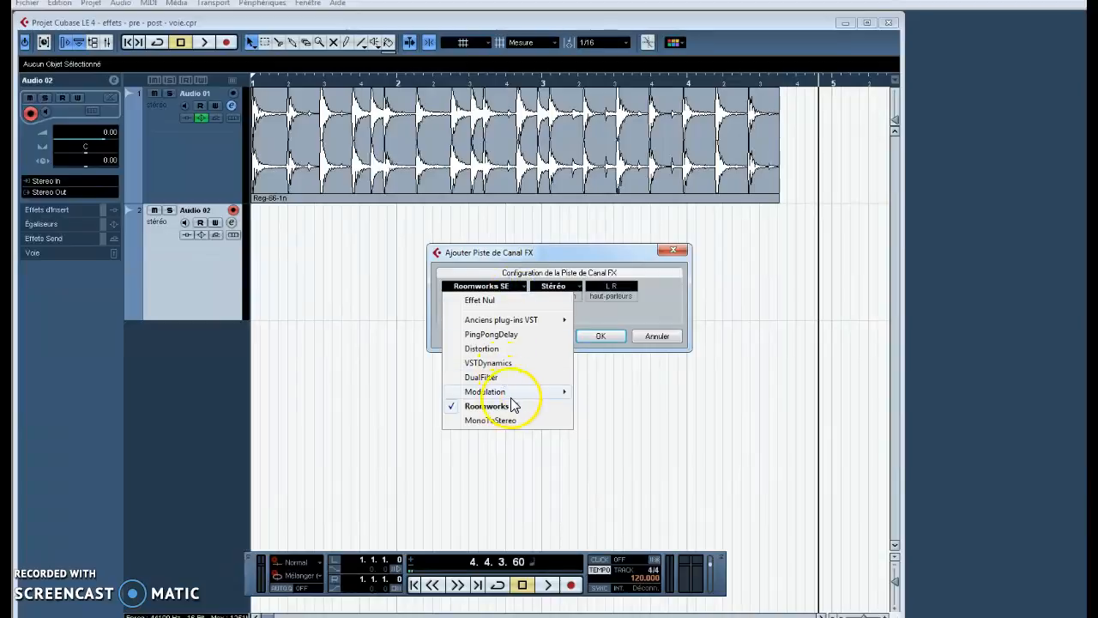
left_click(543, 407)
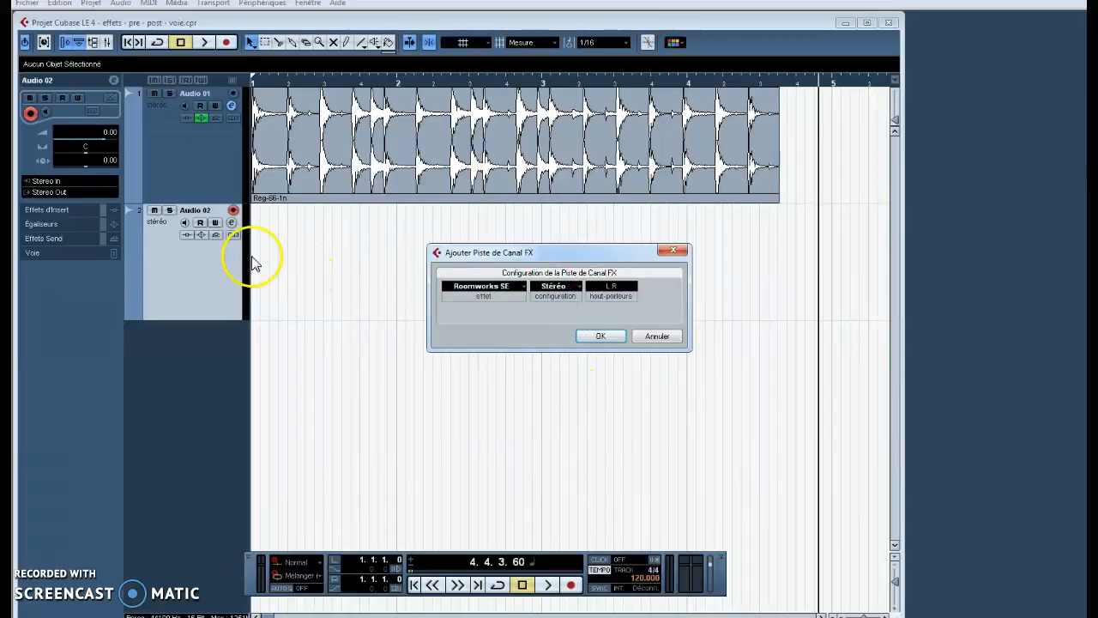
left_click(600, 336)
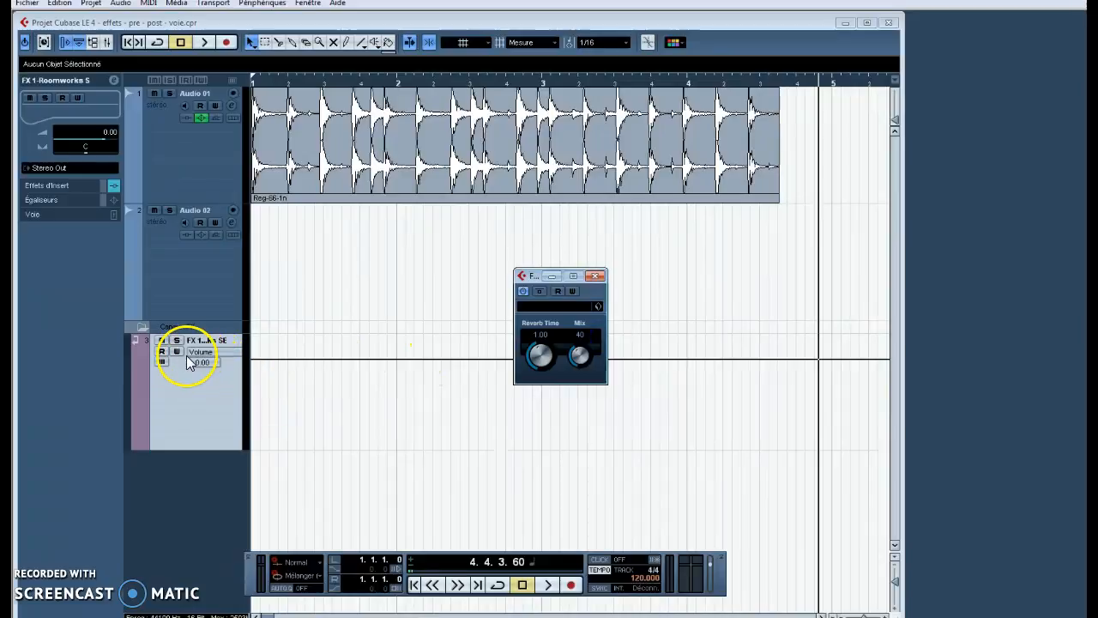
- Load the Arena preset in the FX channel's Roomworks SE reverb and close the plug-in window
left_click(540, 305)
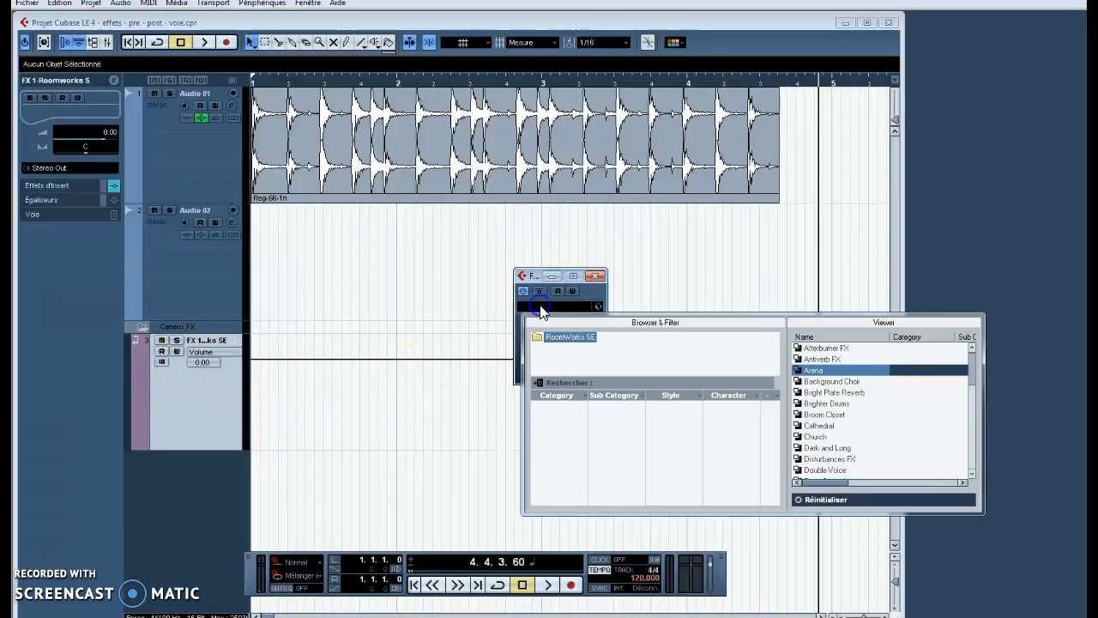
double_click(819, 370)
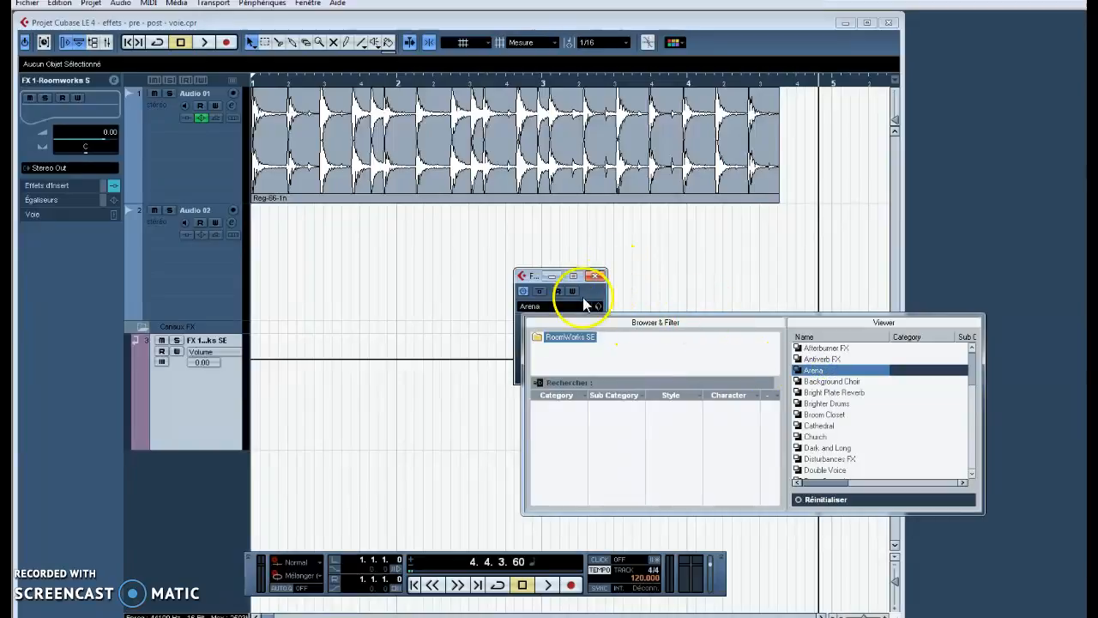
left_click(595, 276)
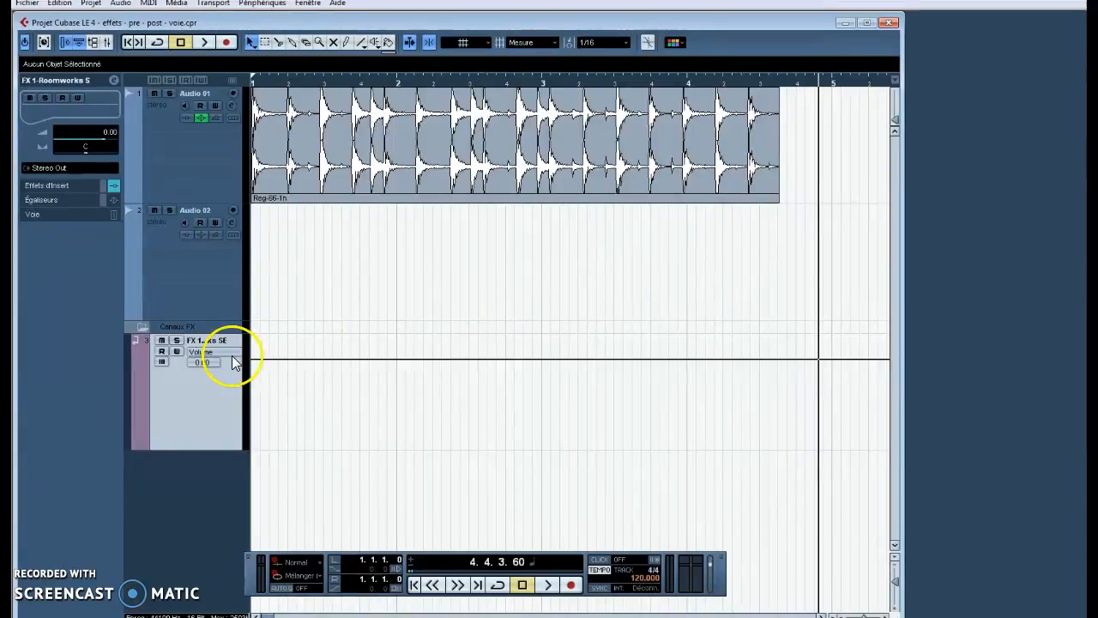
- Route the first send of Audio 01 to FX 1-Roomworks SE and activate that send
left_click(232, 105)
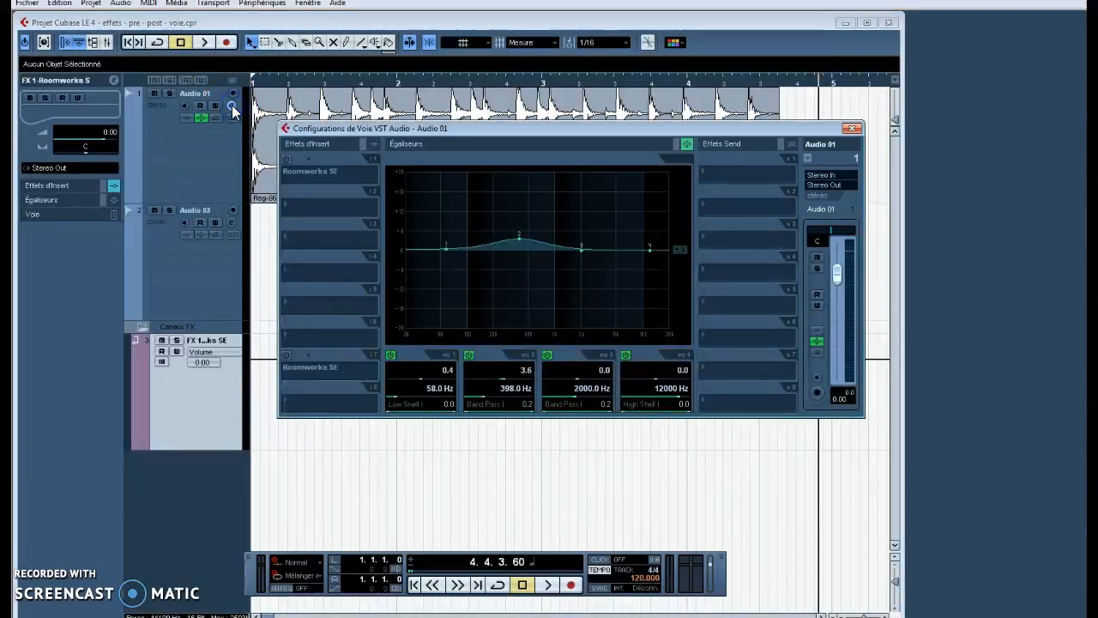
left_click(711, 176)
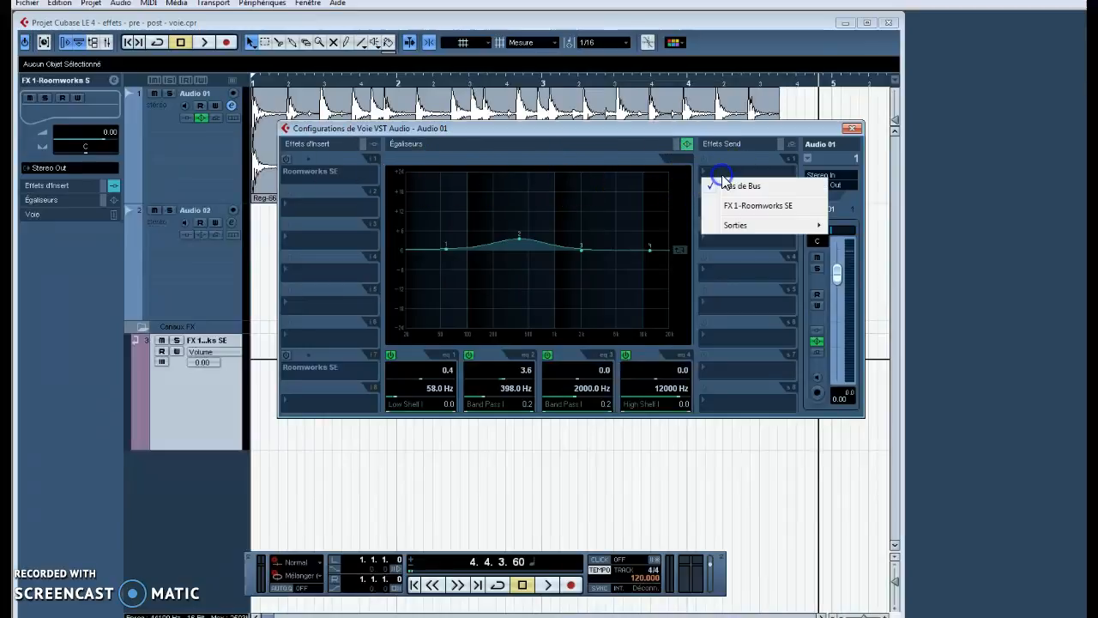
left_click(760, 206)
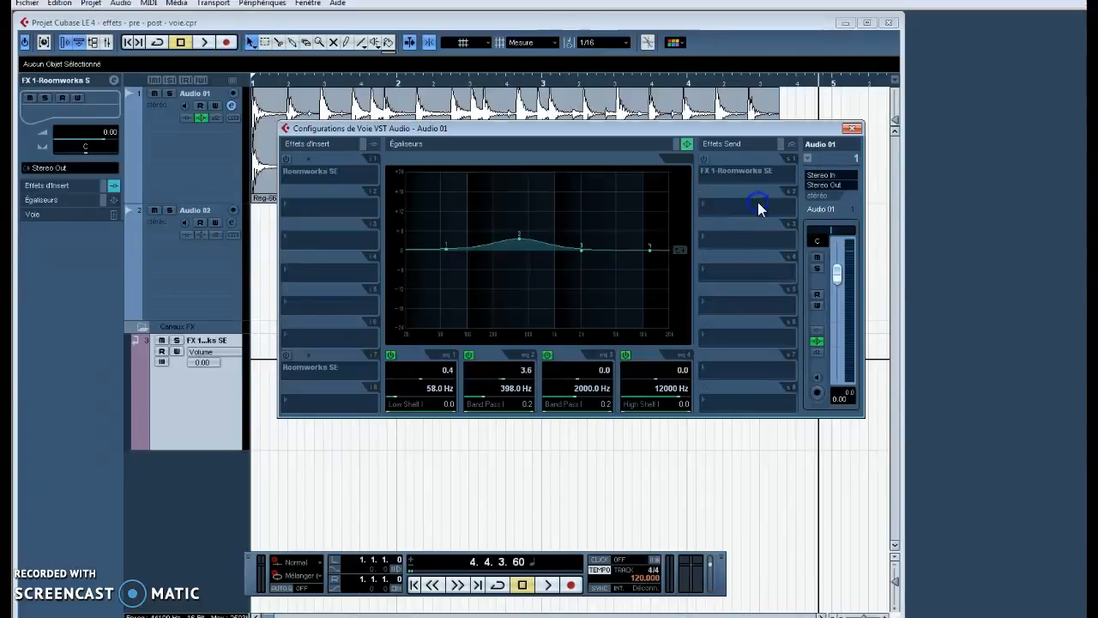
left_click(704, 160)
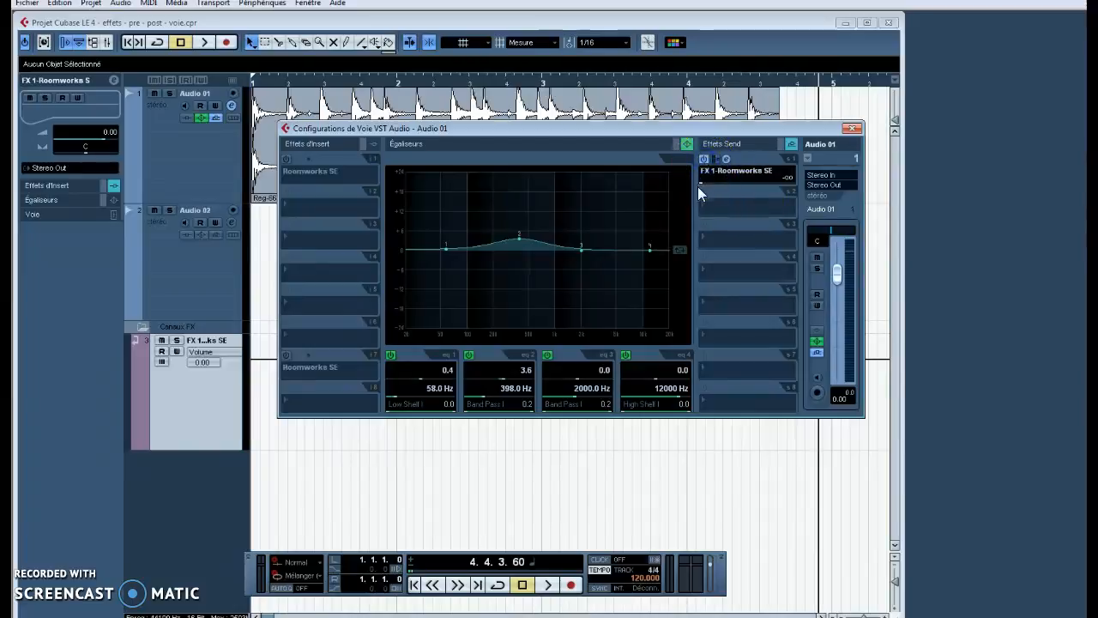
- Set the level of Audio 01's first send to 0.00
left_click_drag(702, 182, 777, 183)
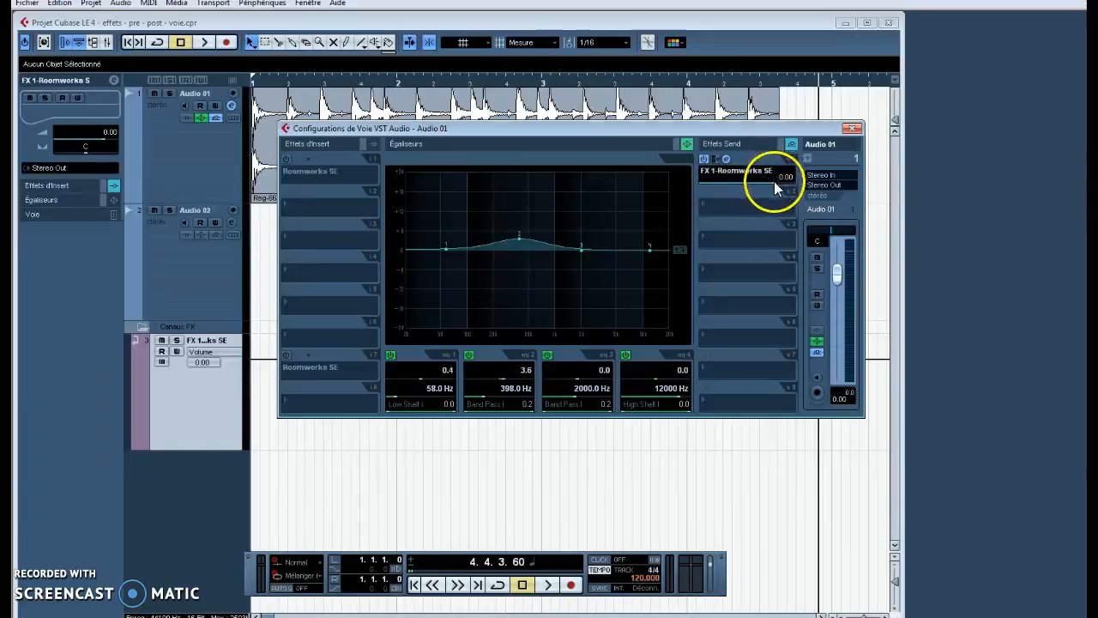
mouse_move(769, 183)
left_mouse_down()
mouse_move(708, 183)
mouse_move(789, 182)
mouse_move(775, 185)
left_mouse_up()
double_click(787, 179)
type("0")
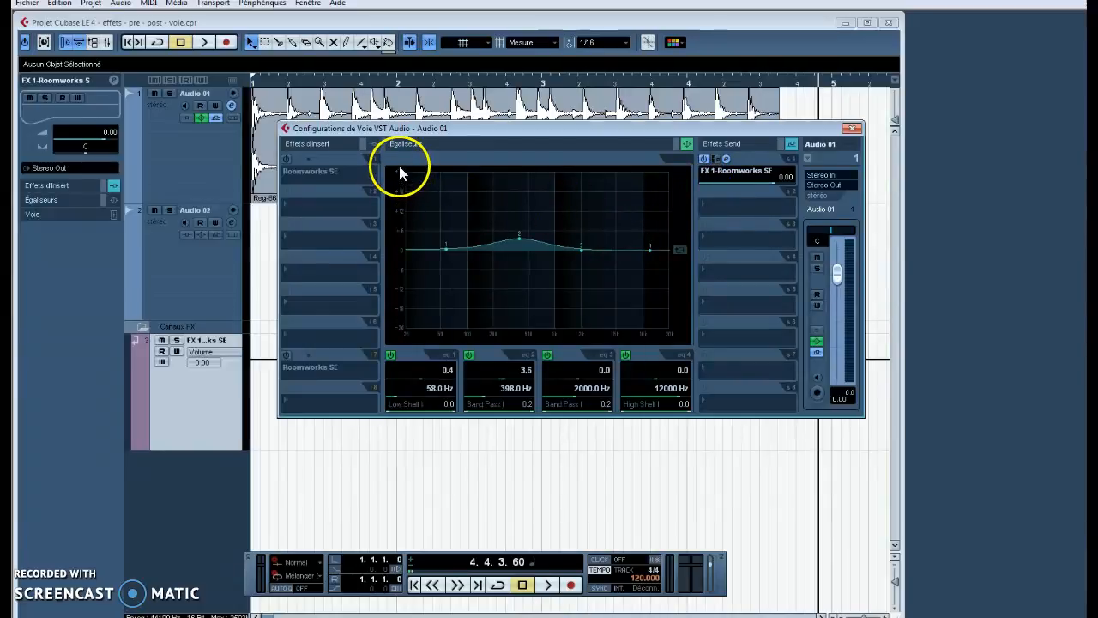
left_click(818, 209)
left_click(818, 210)
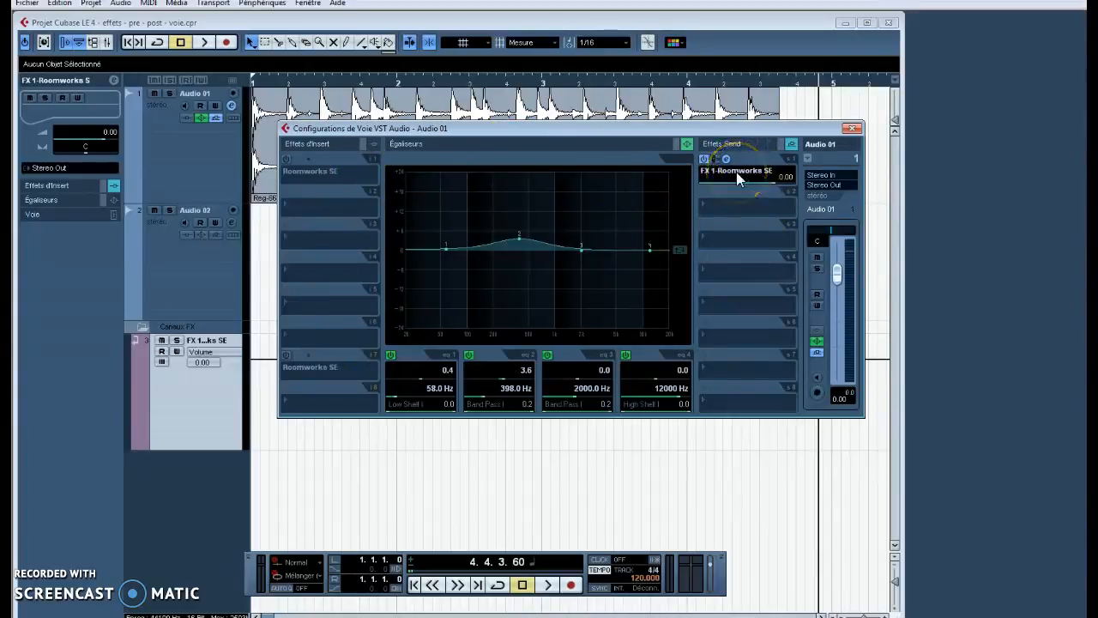
mouse_move(736, 171)
left_mouse_down()
mouse_move(728, 198)
mouse_move(742, 174)
left_mouse_up()
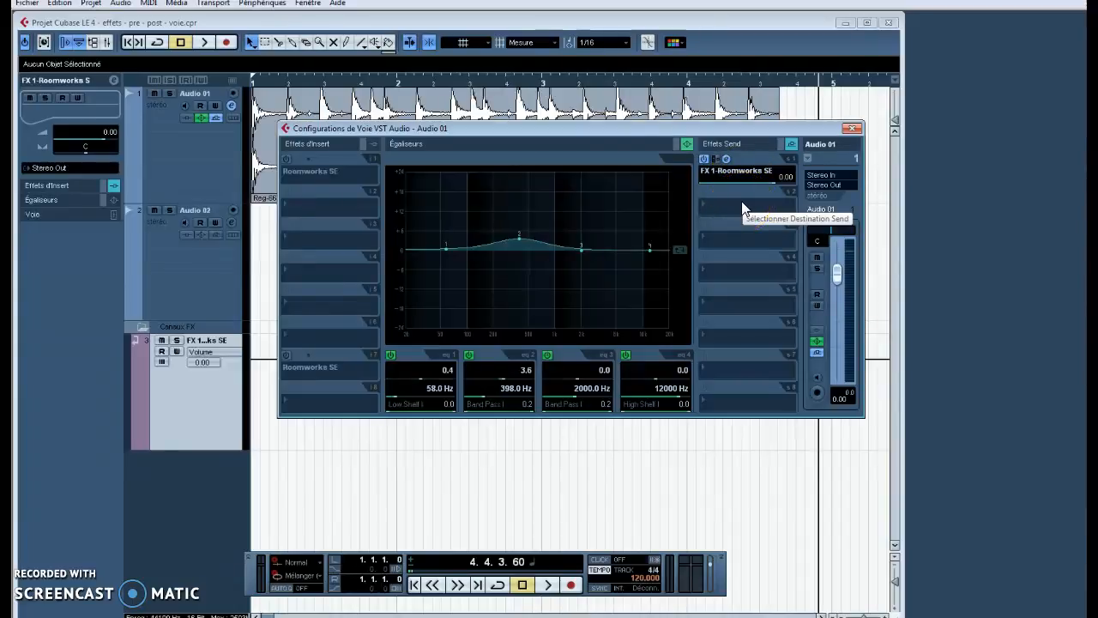
mouse_move(745, 193)
left_mouse_down()
mouse_move(738, 176)
mouse_move(748, 173)
left_mouse_up()
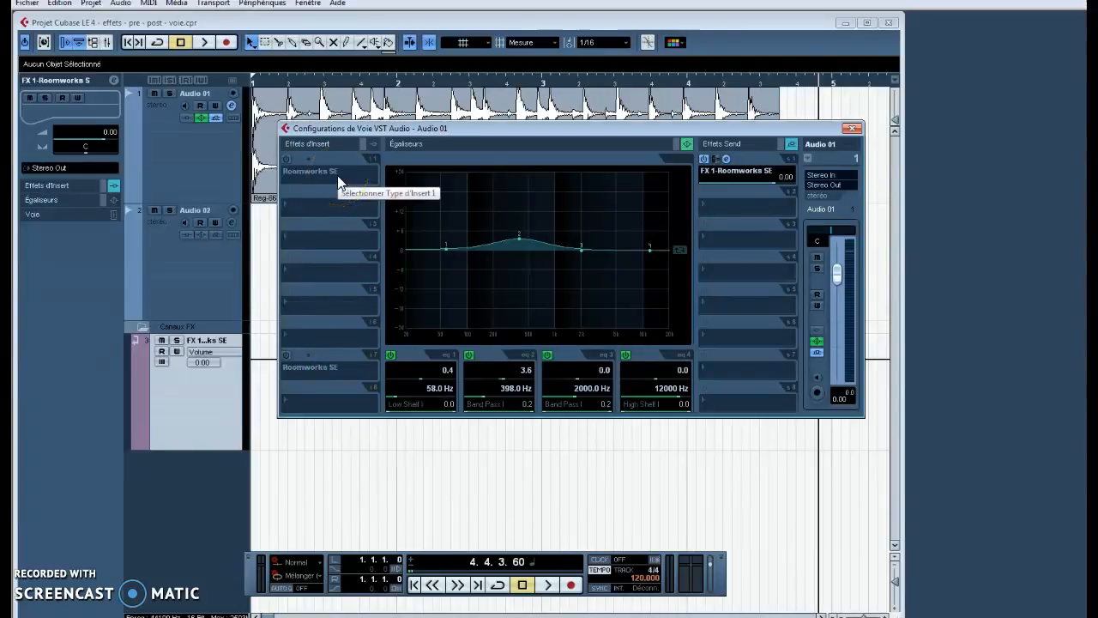
left_click_drag(719, 166, 727, 250)
mouse_move(745, 321)
left_mouse_down()
mouse_move(746, 370)
mouse_move(748, 301)
left_mouse_up()
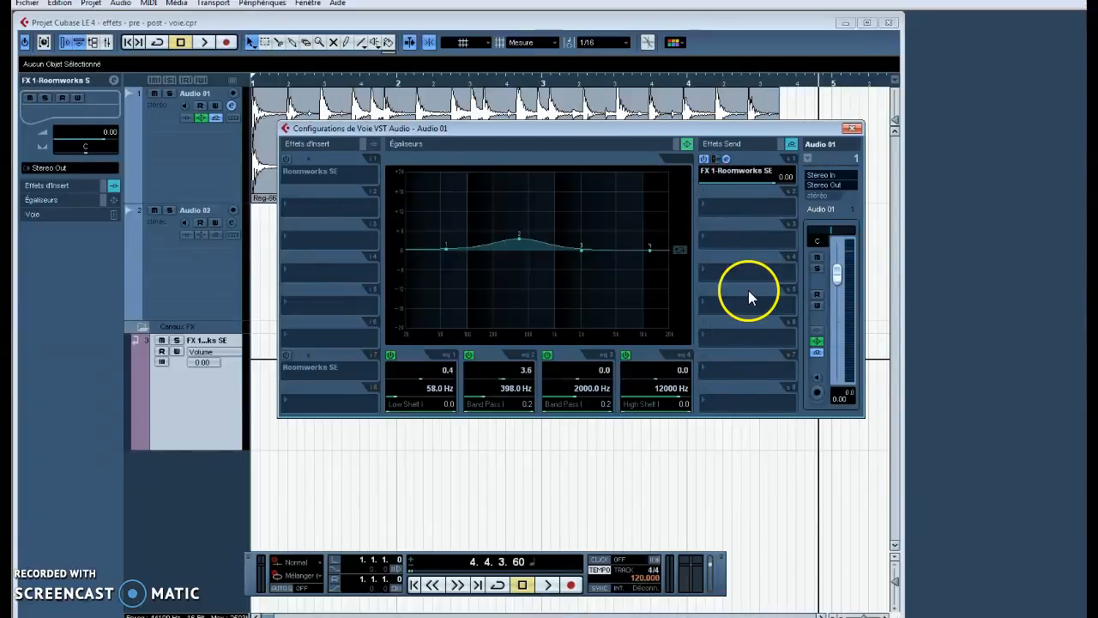